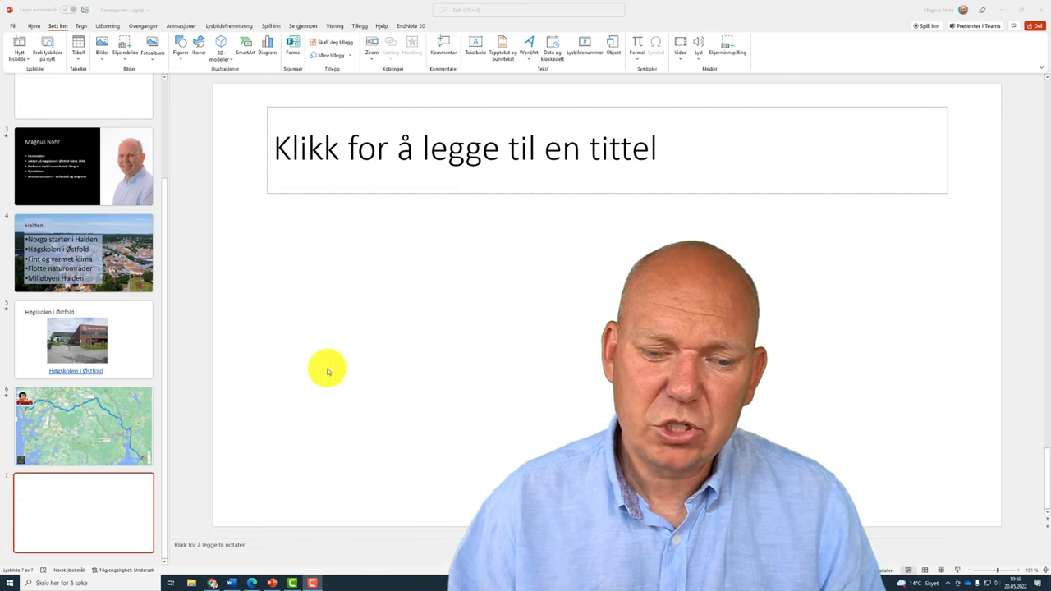
Apply the Tomt (blank) layout to slide 7 on the Hjem tab
click(119, 504)
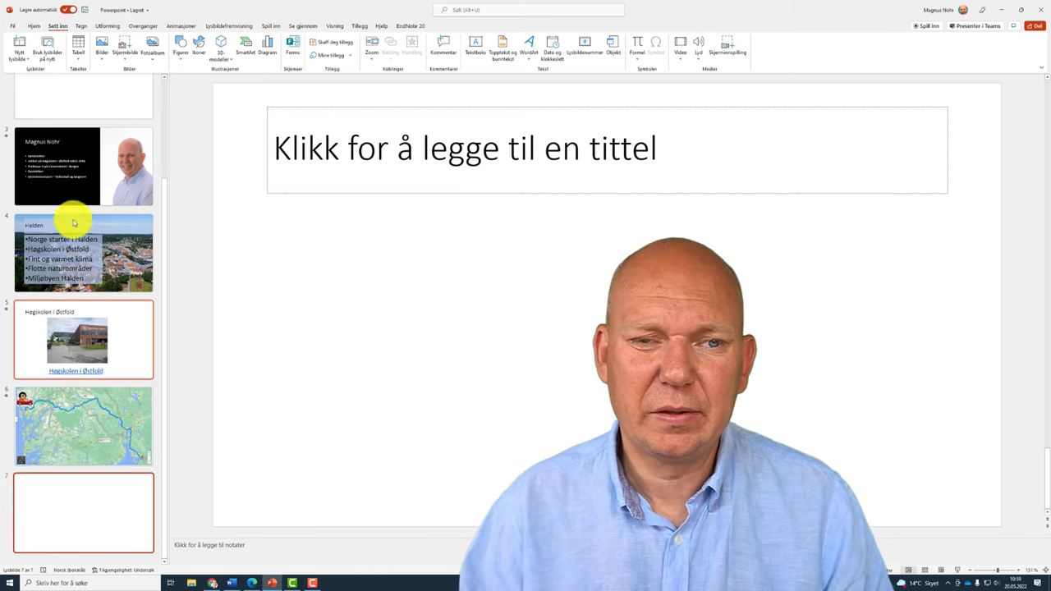
click(35, 27)
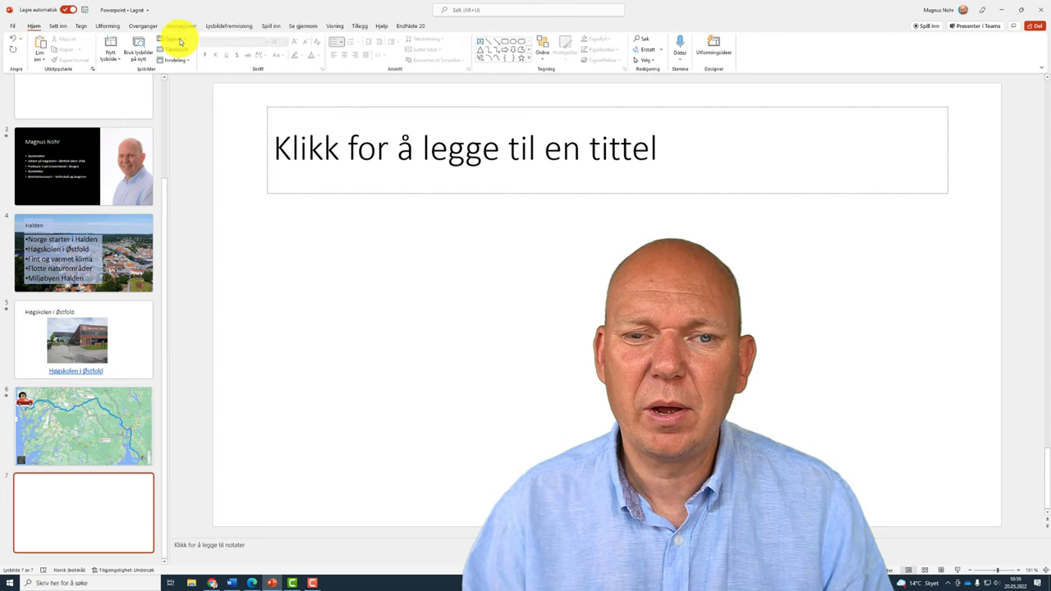
click(171, 38)
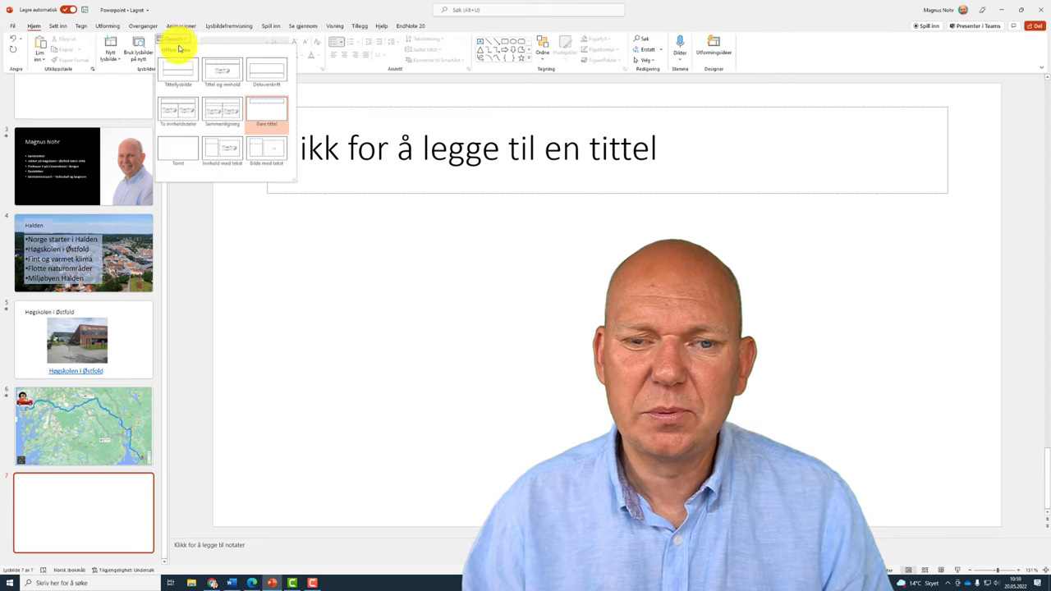
click(187, 150)
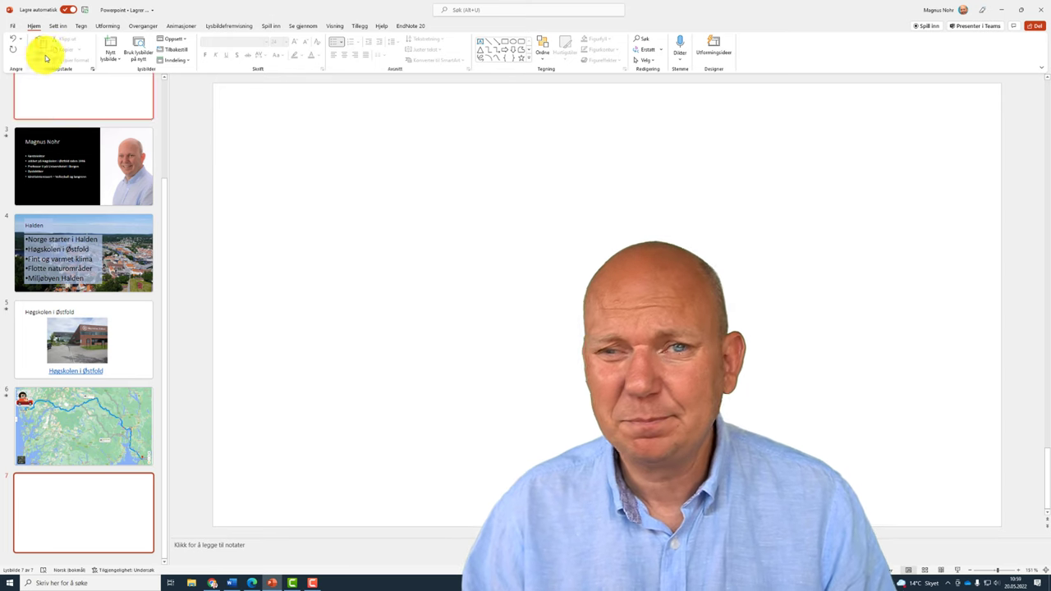
Insert the 'seksjonen IKT og læring HiØ' group photo from this device onto slide 7
click(60, 26)
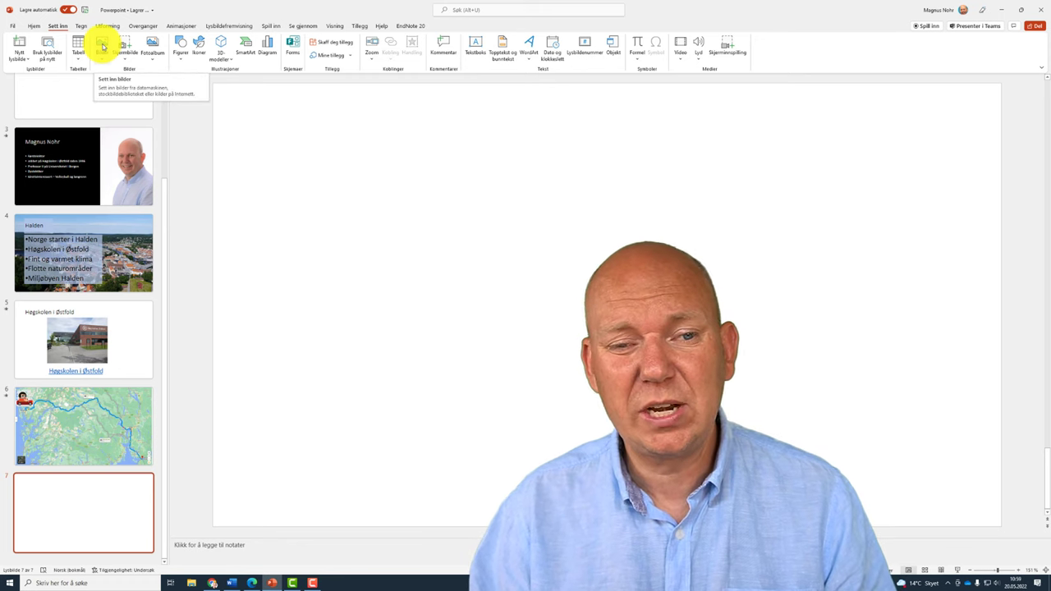
click(103, 57)
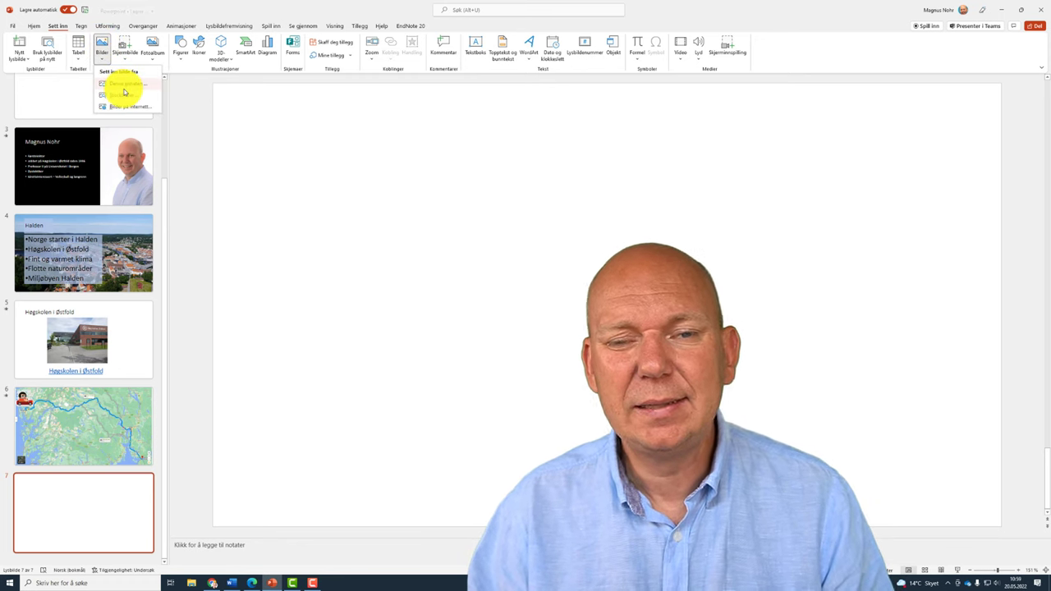
click(133, 84)
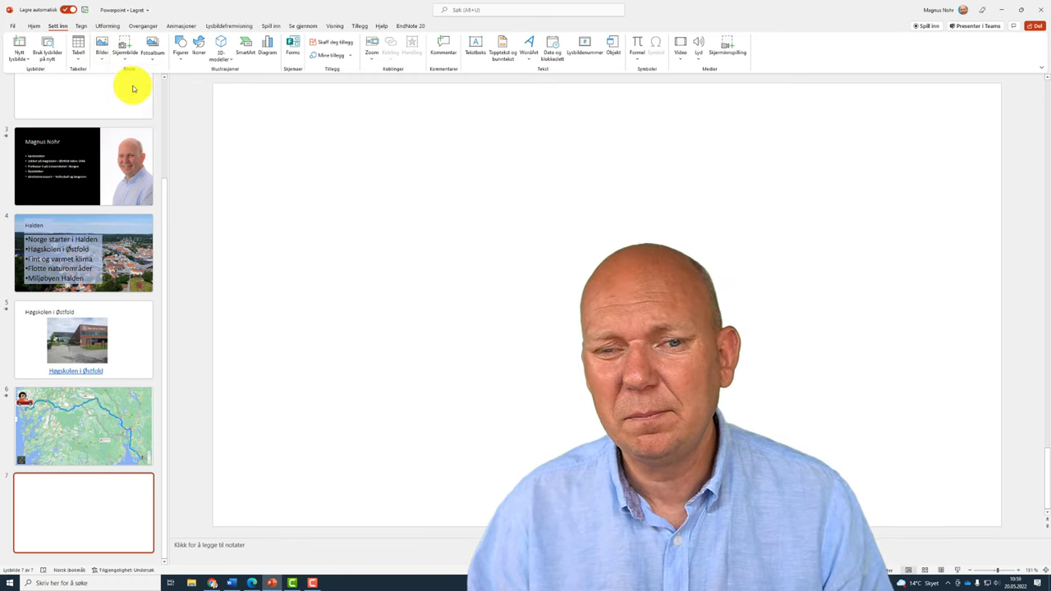
click(275, 78)
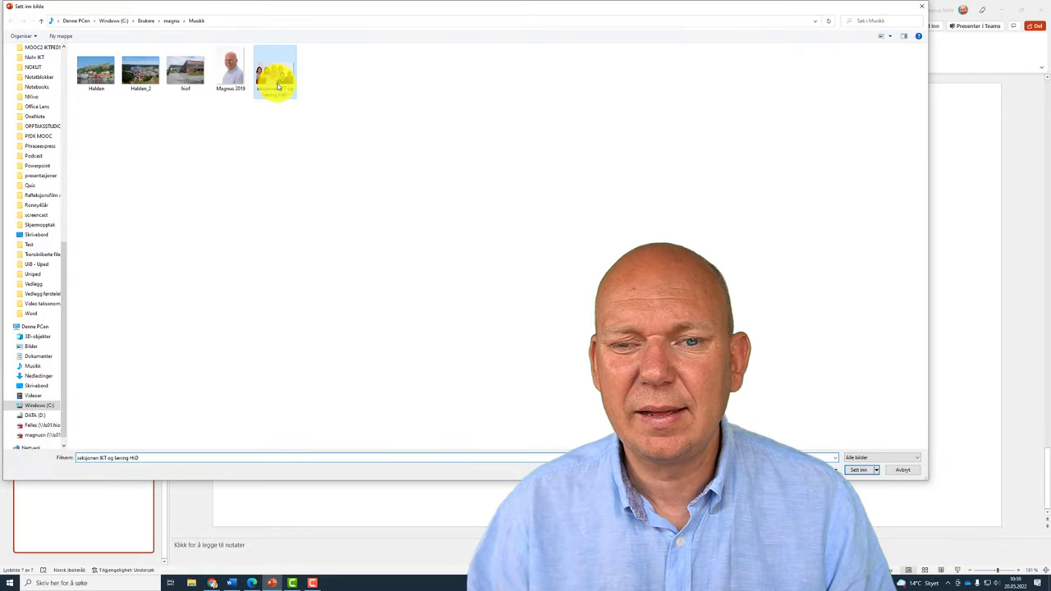
click(858, 471)
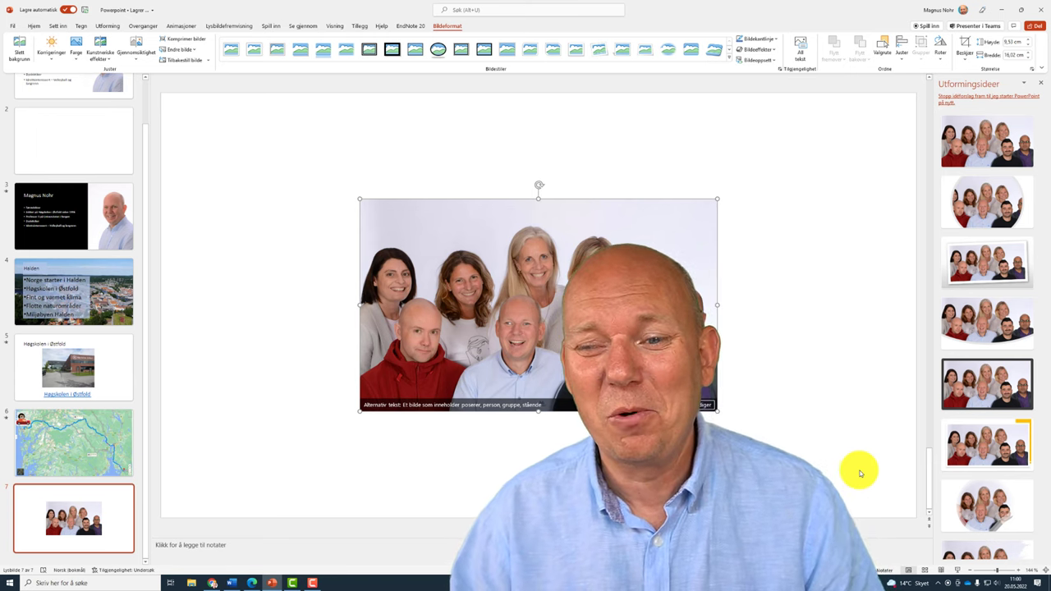
Move the photo to the slide's top-left and enlarge it to about 18.05 × 32.03 cm
mouse_move(569, 299)
mouse_down()
mouse_move(360, 198)
mouse_move(394, 227)
mouse_up()
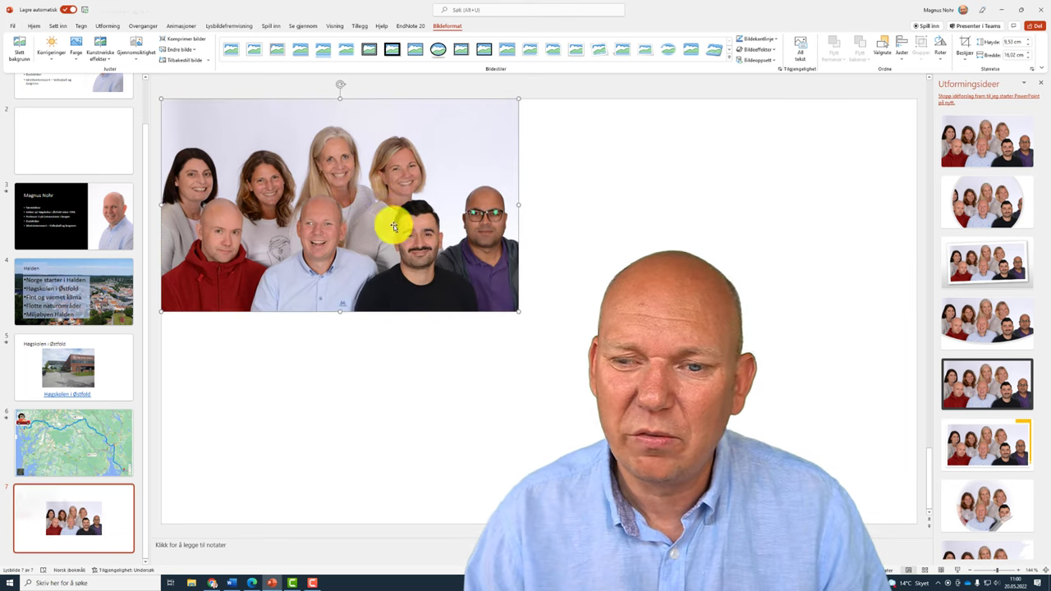
drag(519, 311, 876, 481)
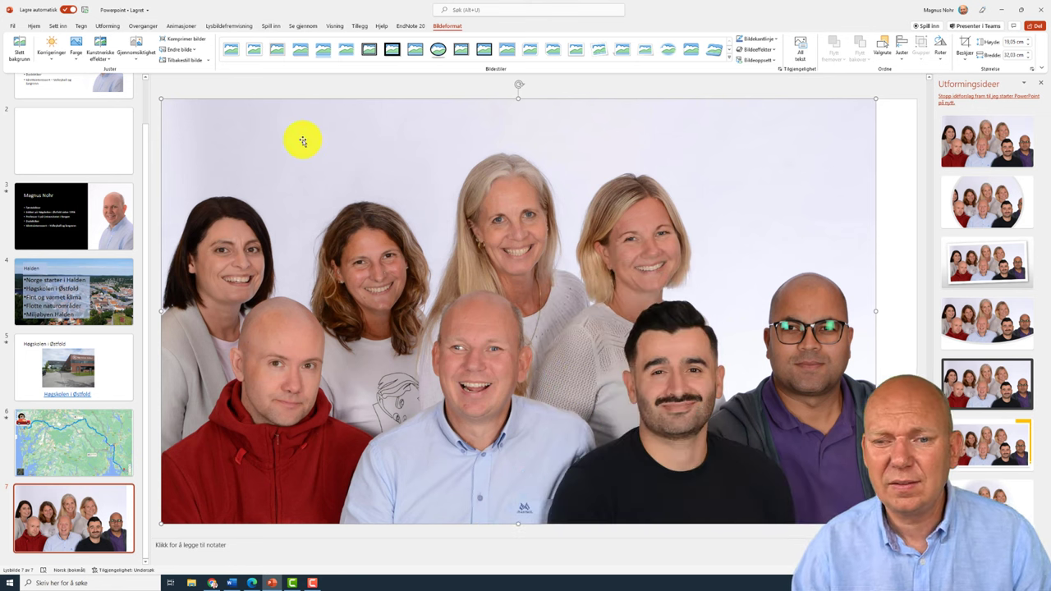
Remove the photo background, marking hair, hoodie, shirts and the right-hand man as areas to keep
click(19, 52)
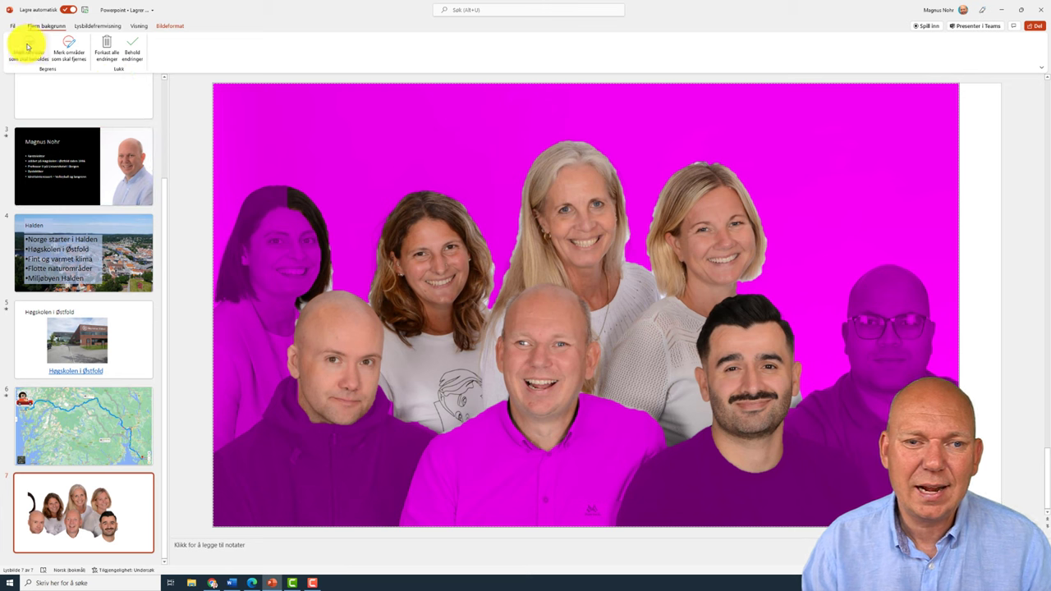
click(27, 45)
mouse_move(220, 408)
mouse_down()
mouse_move(295, 220)
mouse_move(211, 383)
mouse_up()
mouse_move(241, 425)
mouse_down()
mouse_move(583, 497)
mouse_move(866, 483)
mouse_up()
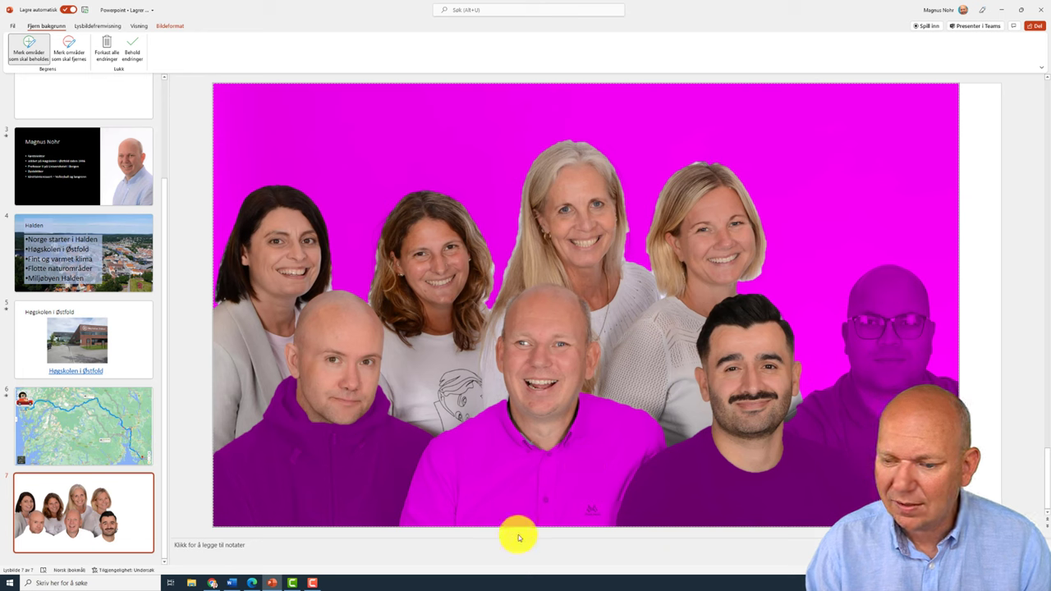
drag(394, 403, 228, 520)
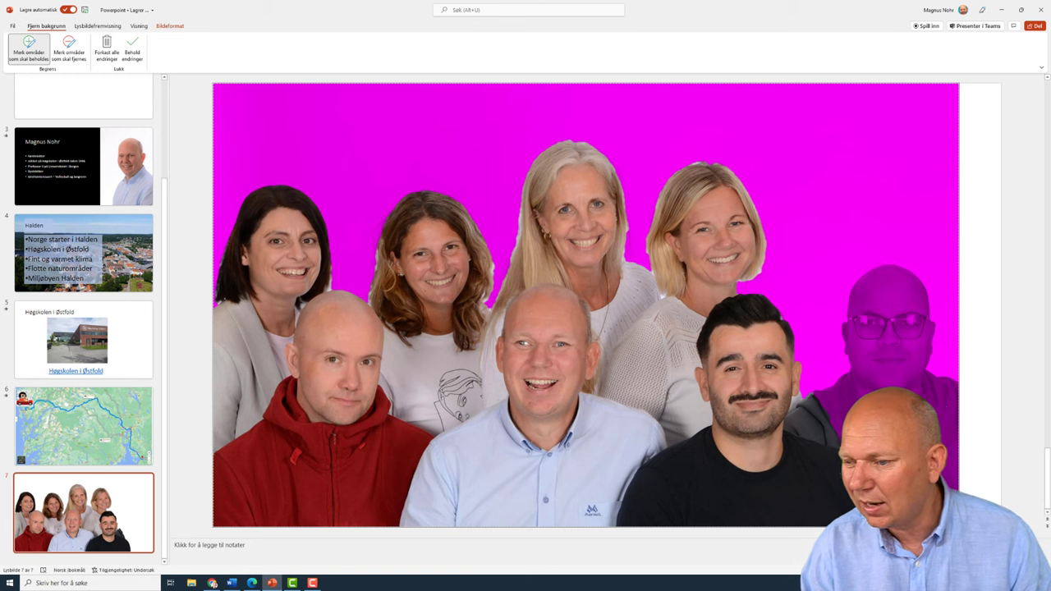
drag(820, 447, 876, 363)
drag(912, 287, 952, 417)
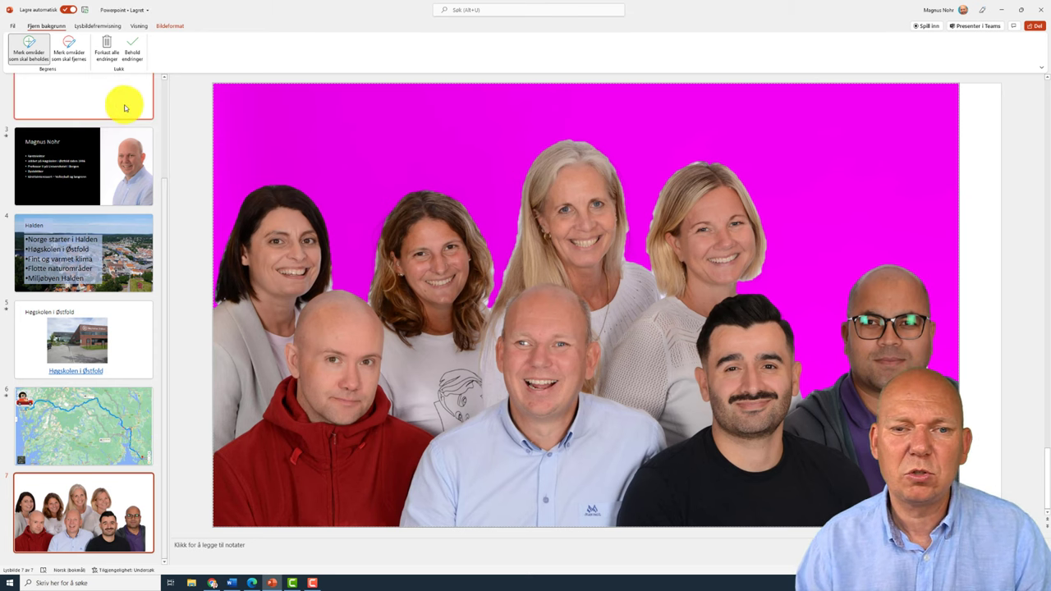
click(138, 55)
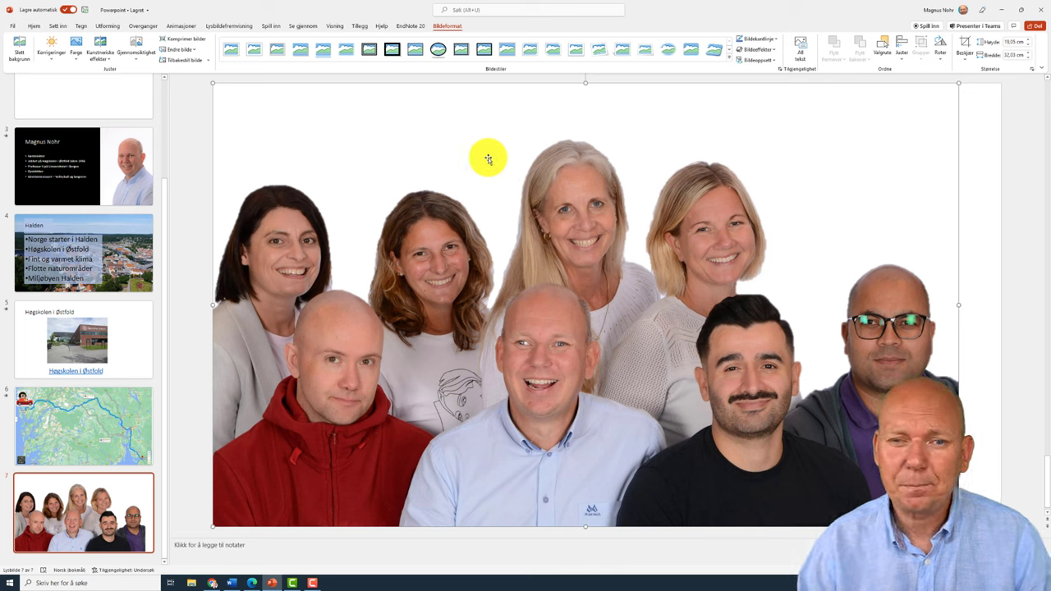
Draw an oval over the front-centre man's face, widened to about 7.41 × 6.15 cm
click(65, 27)
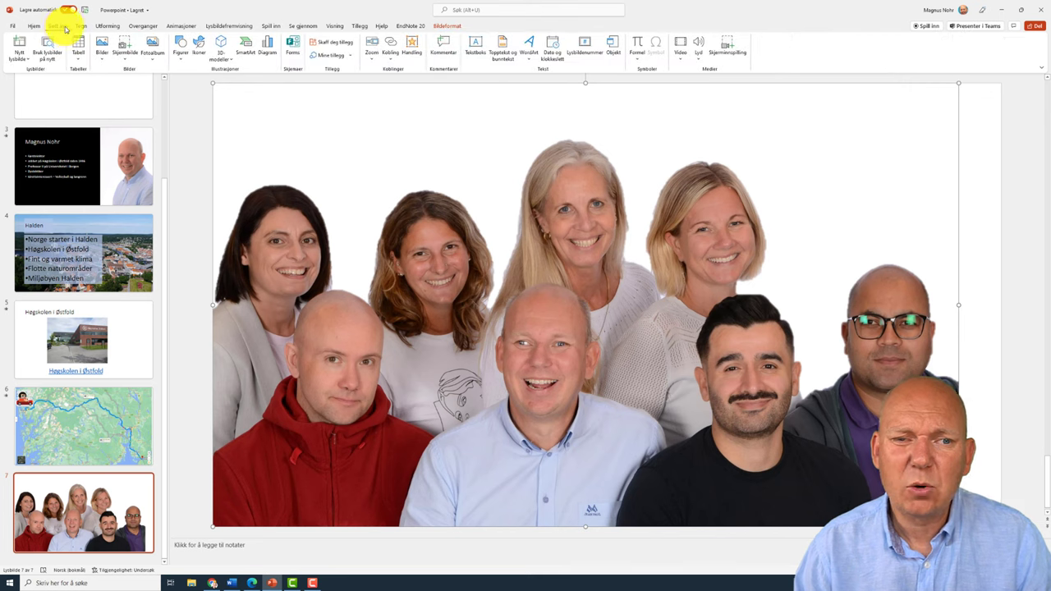
click(182, 51)
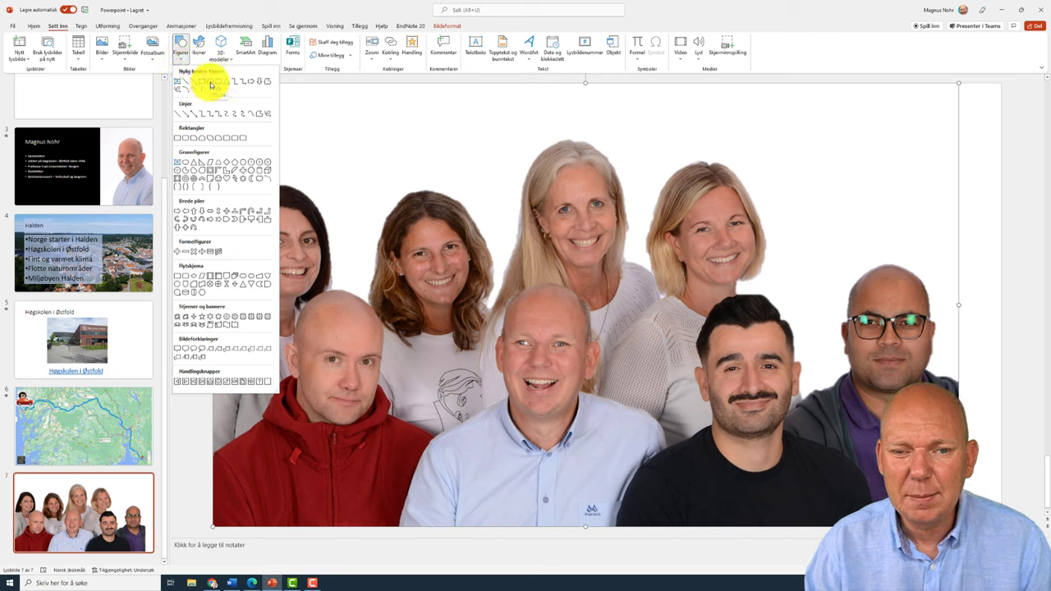
click(211, 85)
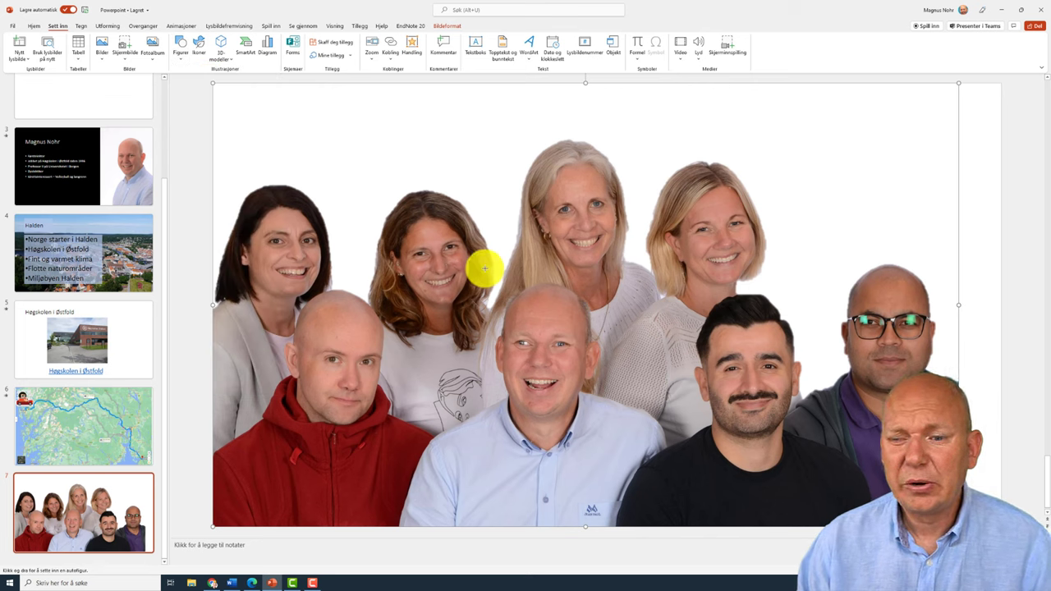
drag(483, 267, 621, 432)
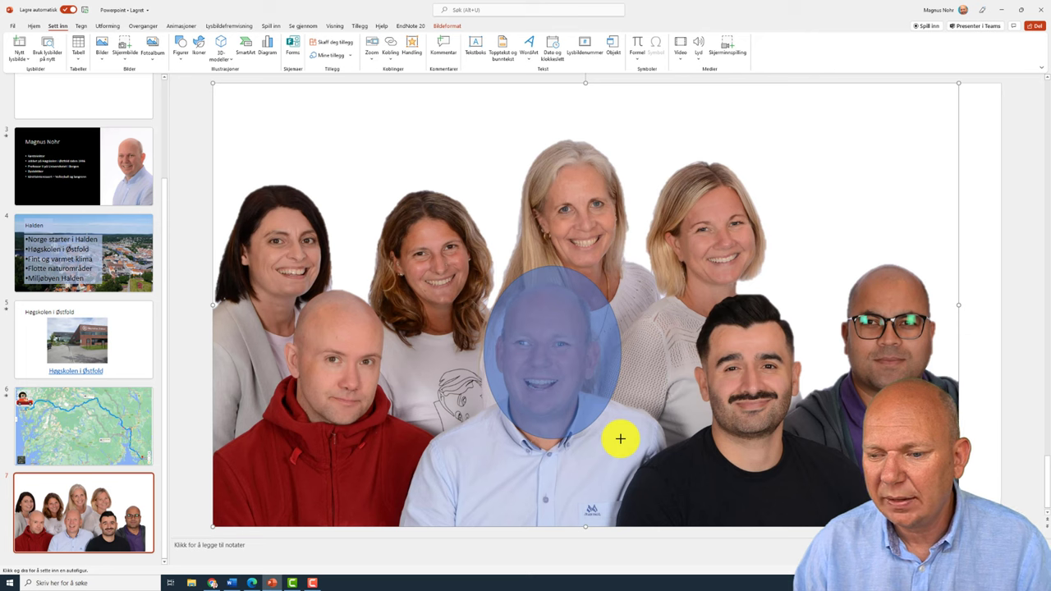
drag(620, 439, 621, 438)
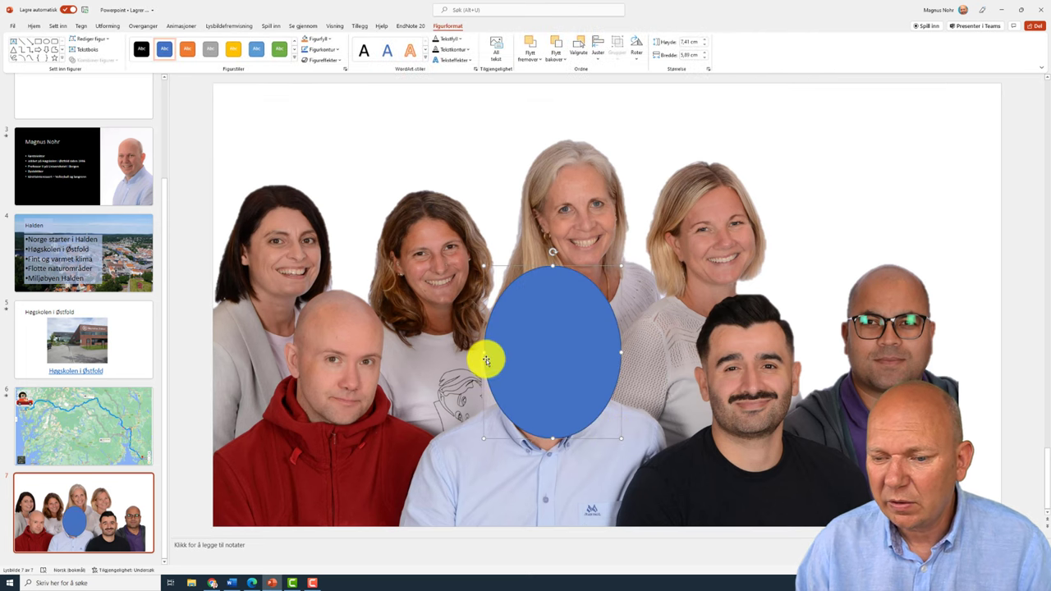
drag(484, 353, 477, 351)
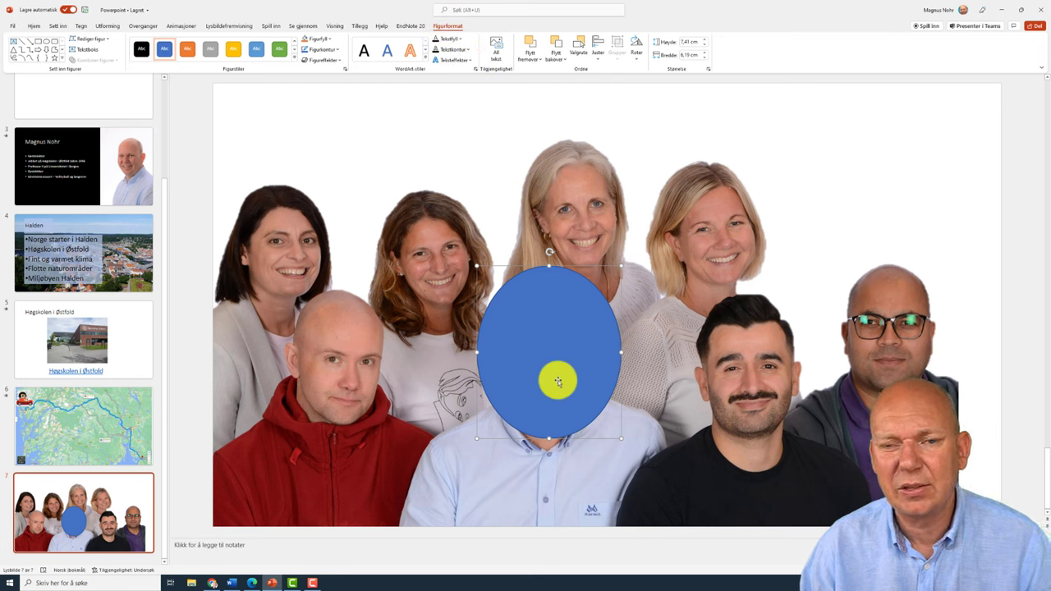
Give the oval no fill and a red 6 pt outline
click(328, 43)
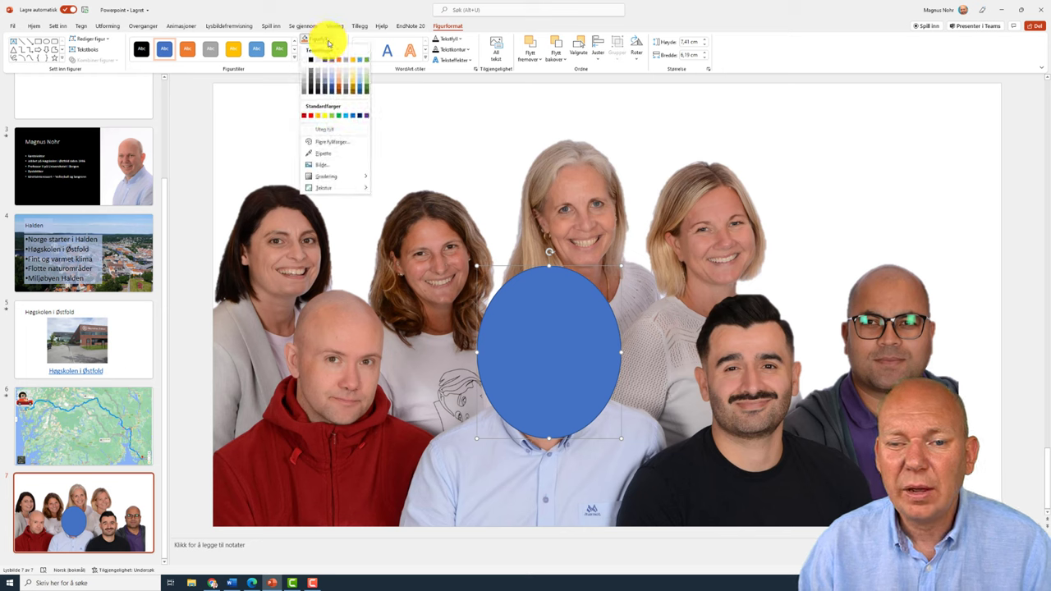
click(333, 131)
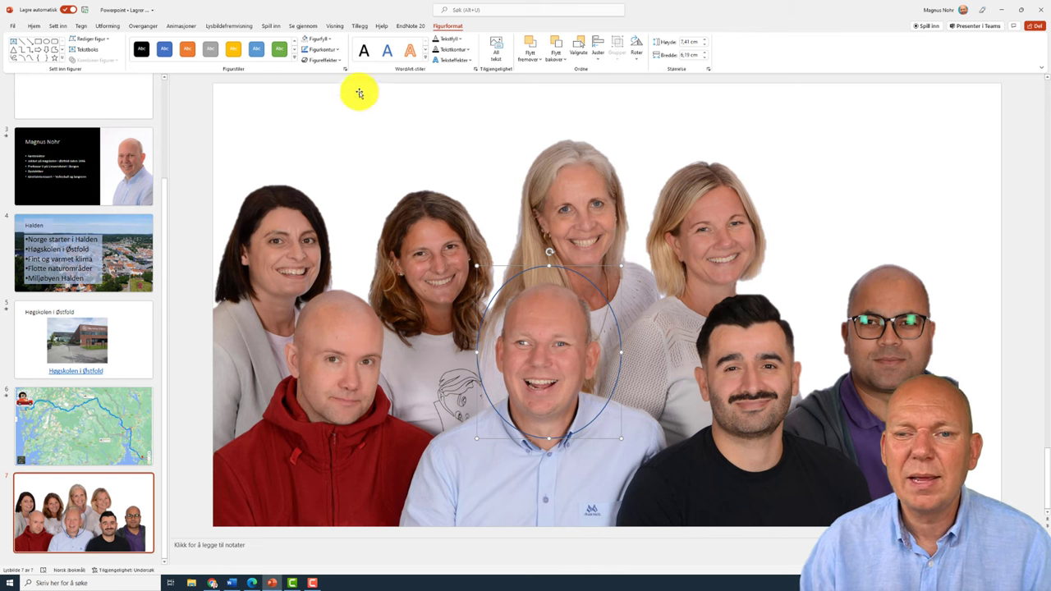
click(339, 53)
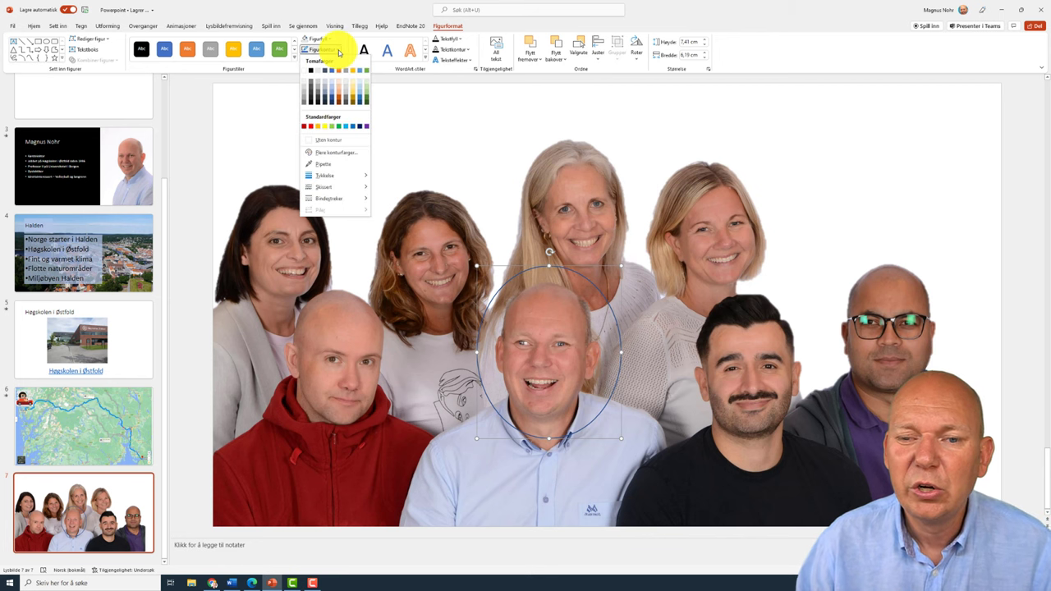
click(312, 128)
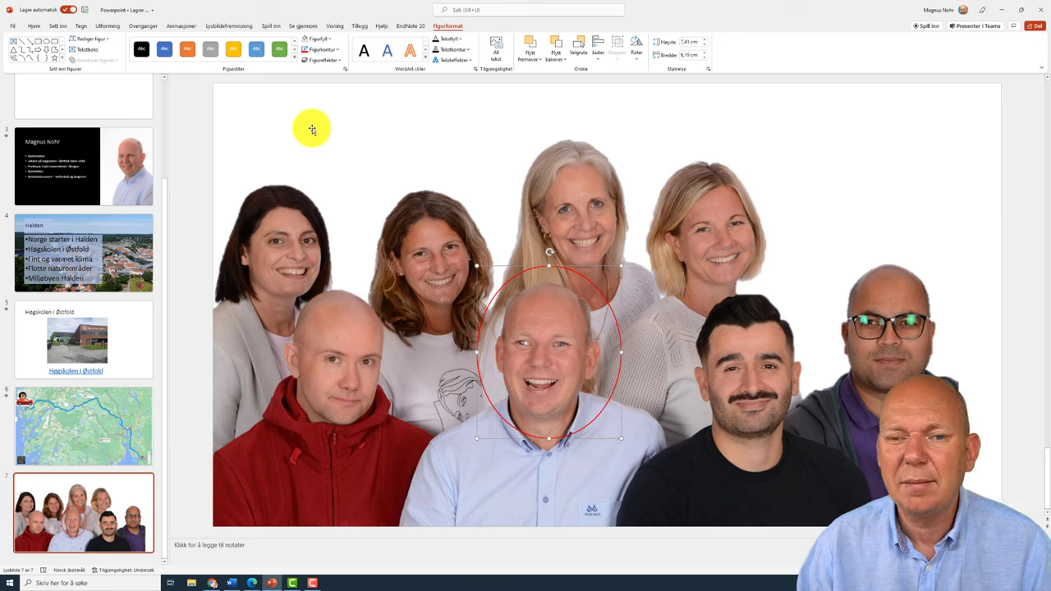
click(339, 54)
mouse_move(334, 174)
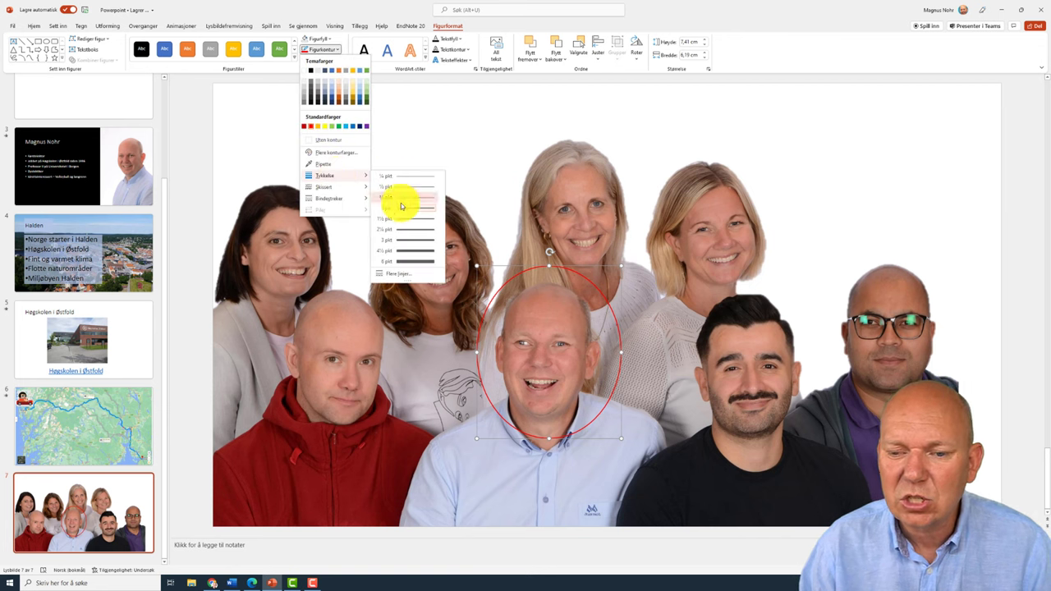
click(423, 262)
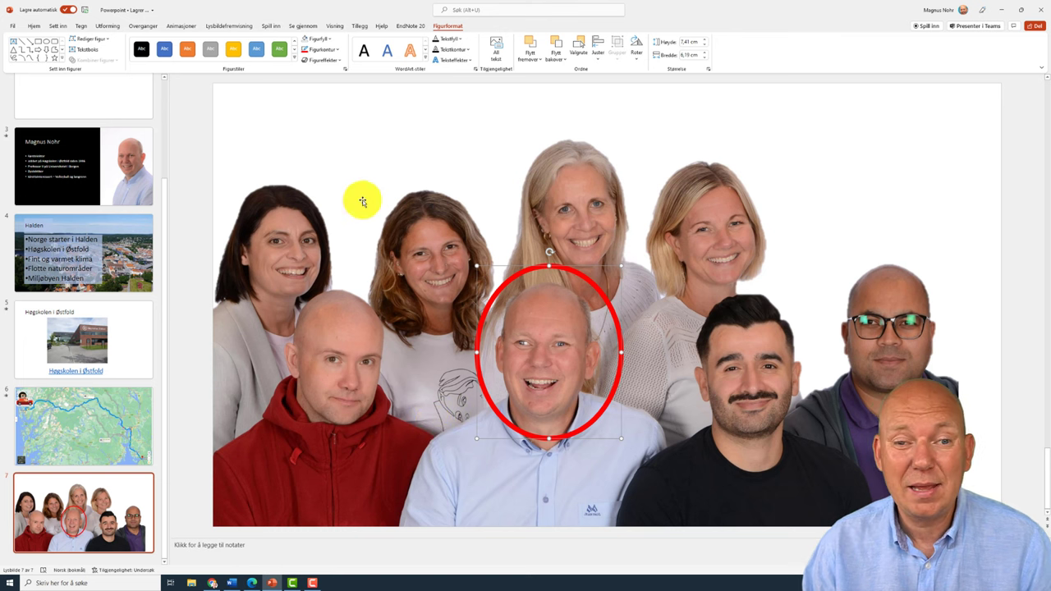
click(58, 26)
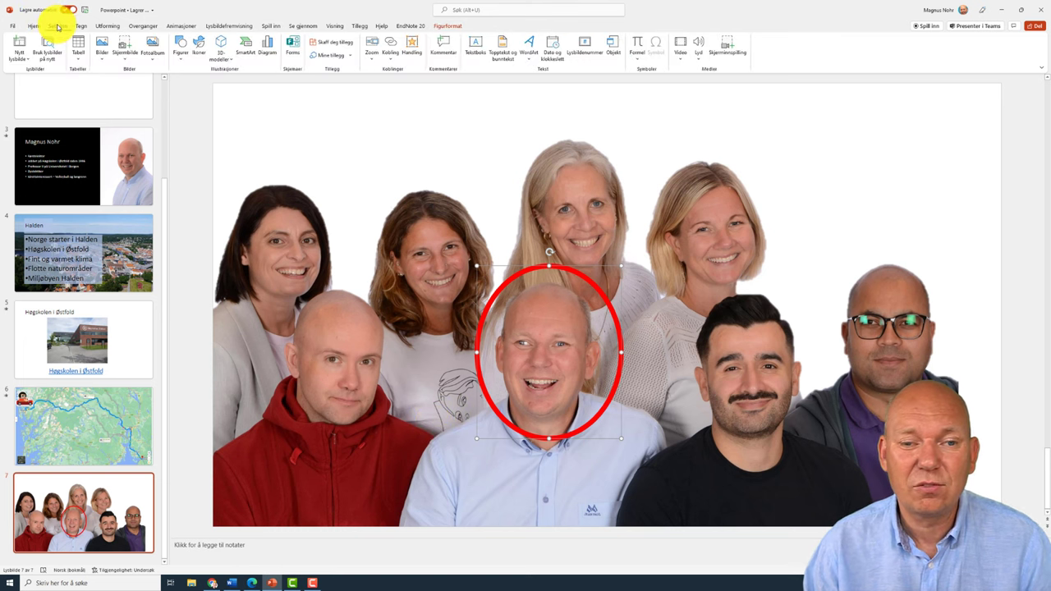
click(182, 51)
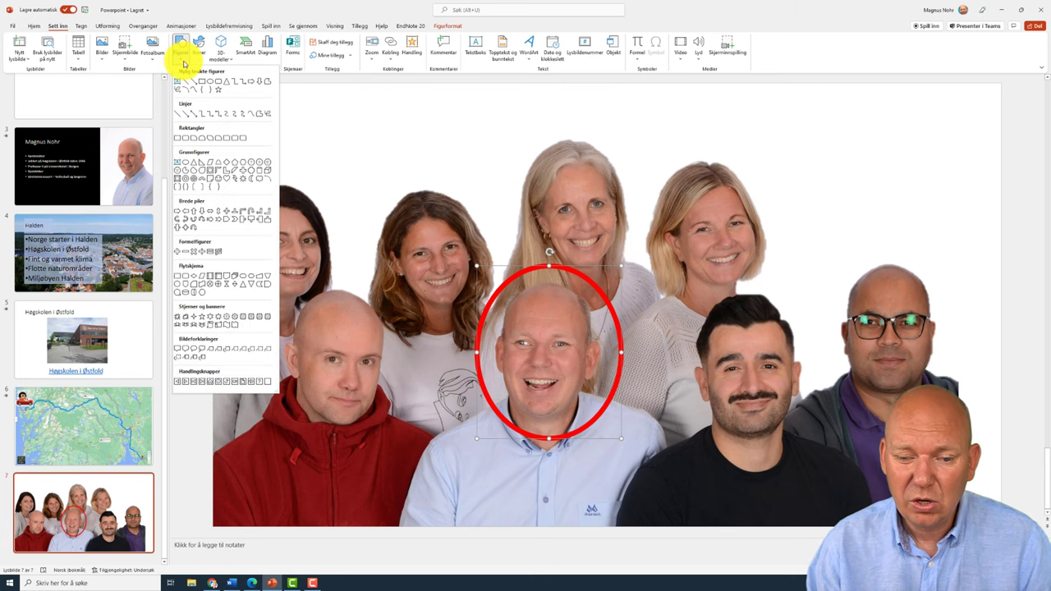
Draw a blue block arrow at the lower left, tilted so its tip points at the red ring
click(180, 215)
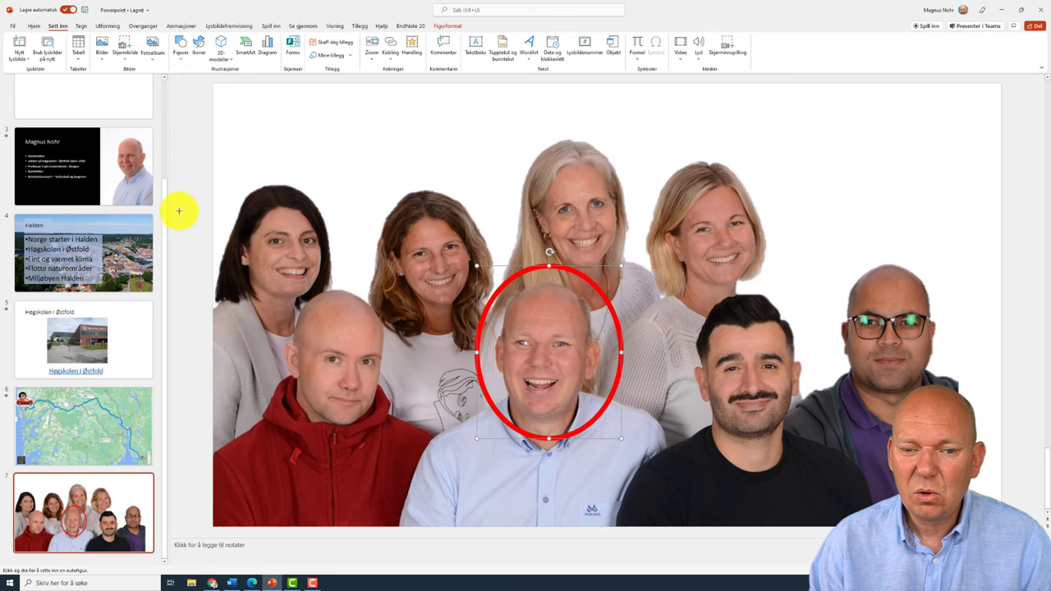
mouse_move(363, 403)
mouse_down()
mouse_move(486, 465)
mouse_move(476, 460)
mouse_up()
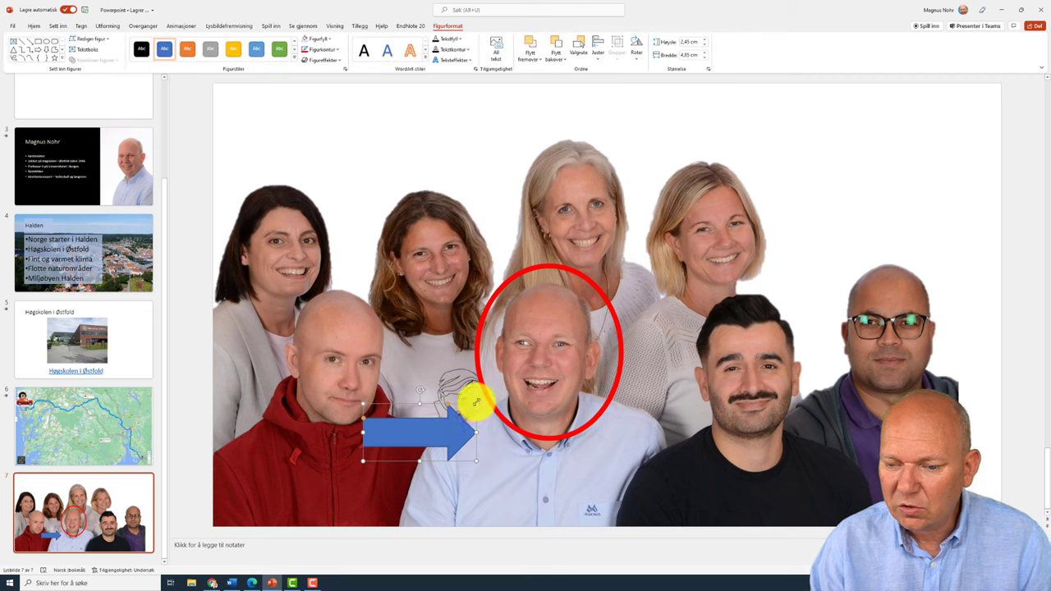
mouse_move(476, 402)
mouse_down()
mouse_move(485, 395)
mouse_move(476, 402)
mouse_up()
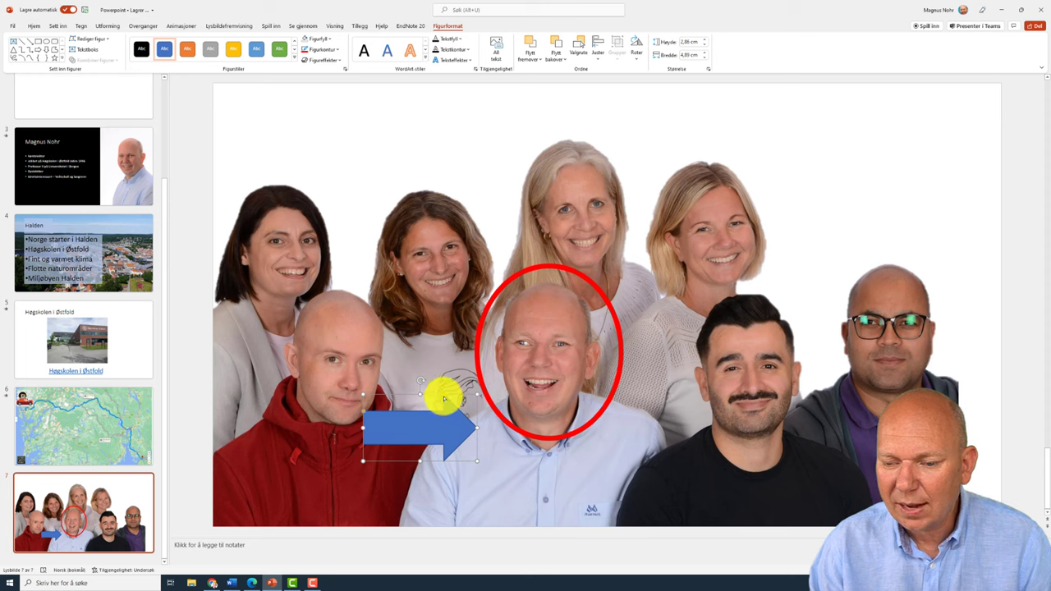
drag(444, 400, 427, 400)
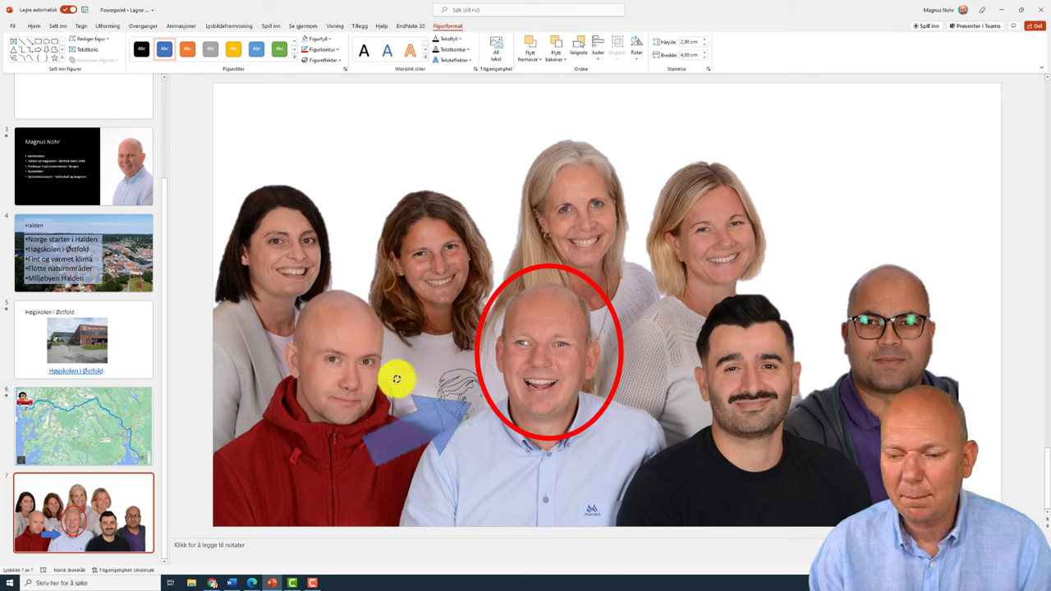
drag(448, 419, 462, 405)
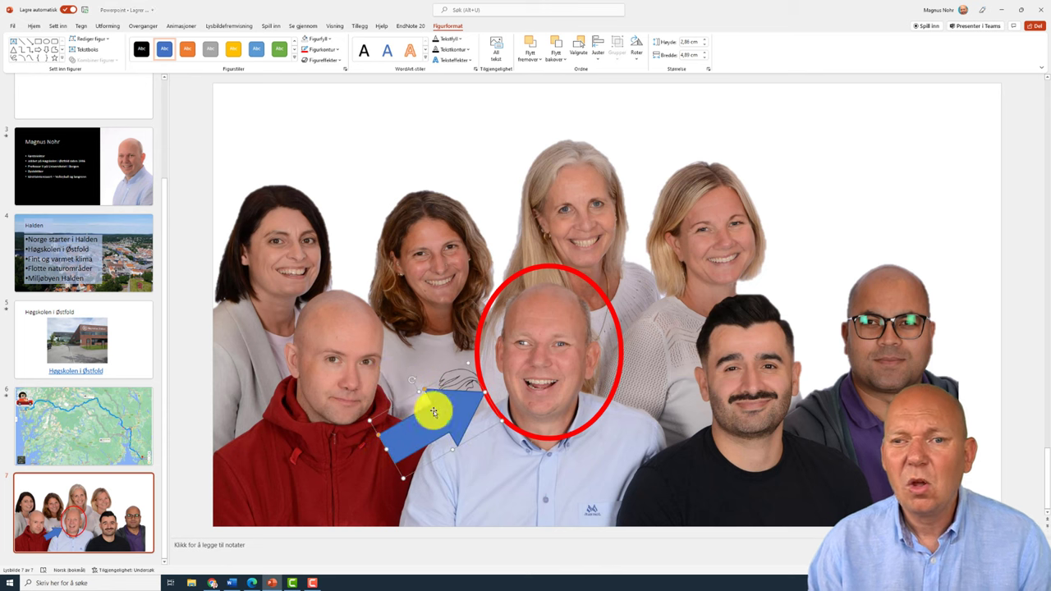
click(60, 31)
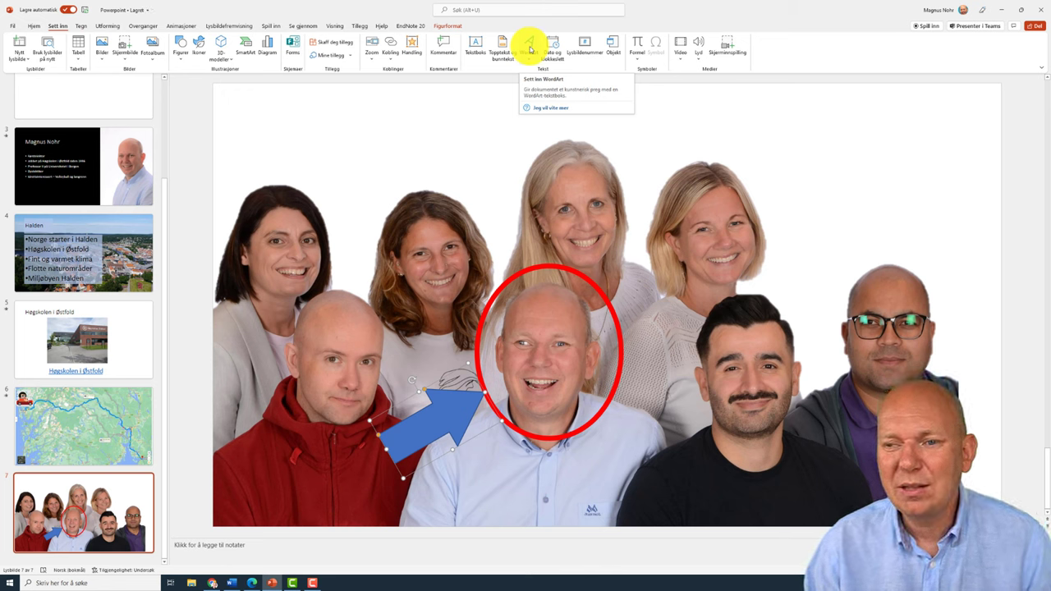
Add 'Magnus Nohr' as blue outlined WordArt and move it to the slide's lower left
click(530, 50)
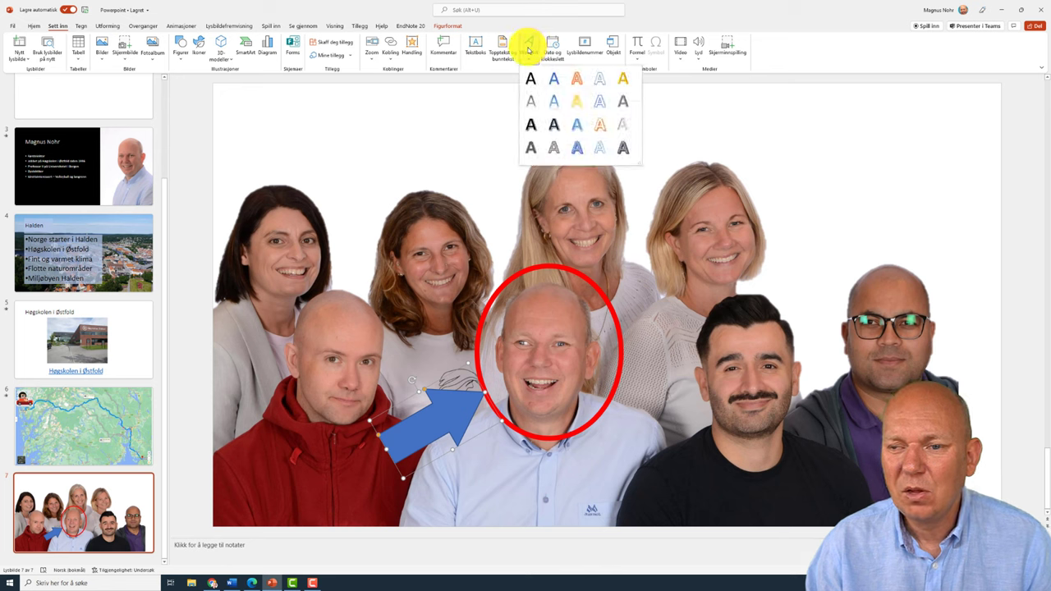
click(579, 128)
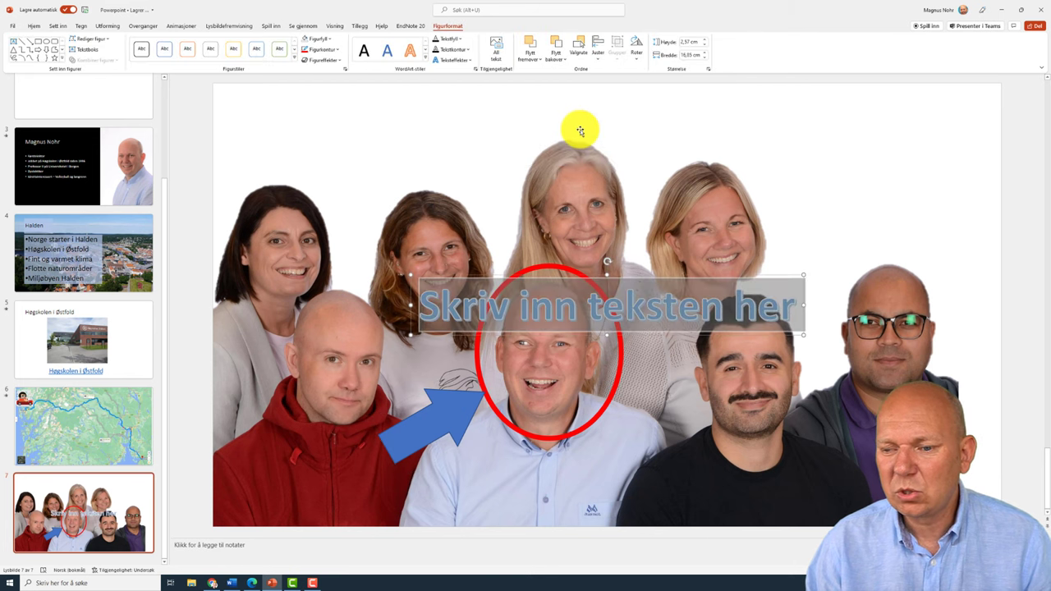
text(Ma)
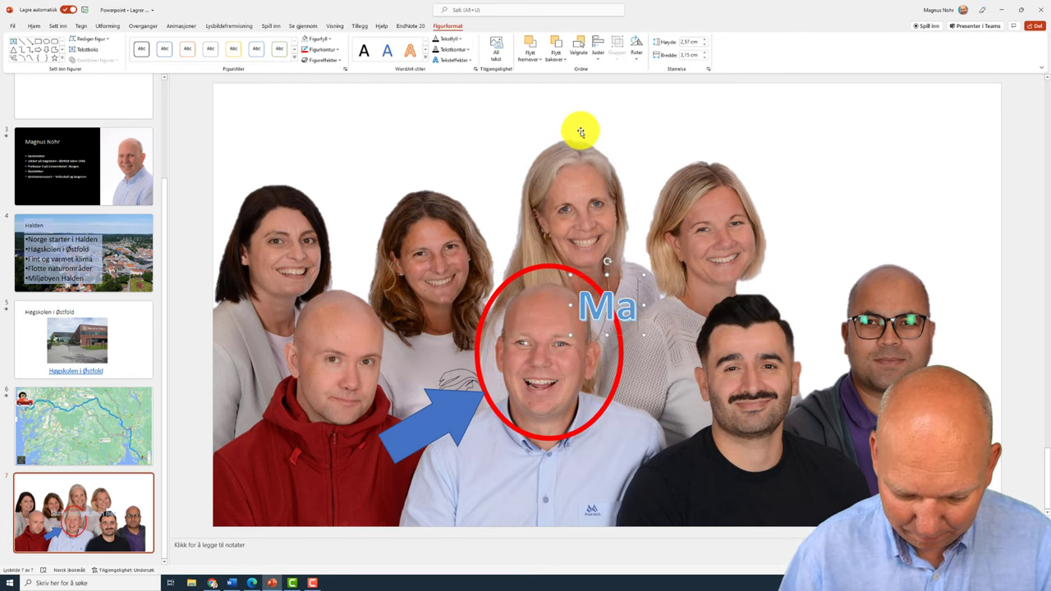
text(gnus Nohr)
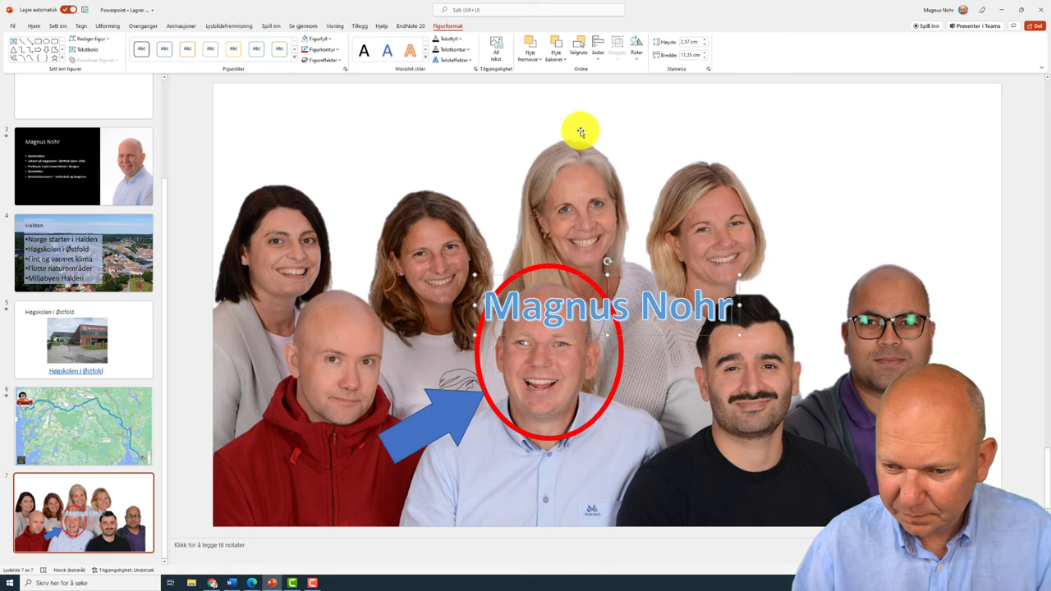
drag(646, 278, 402, 459)
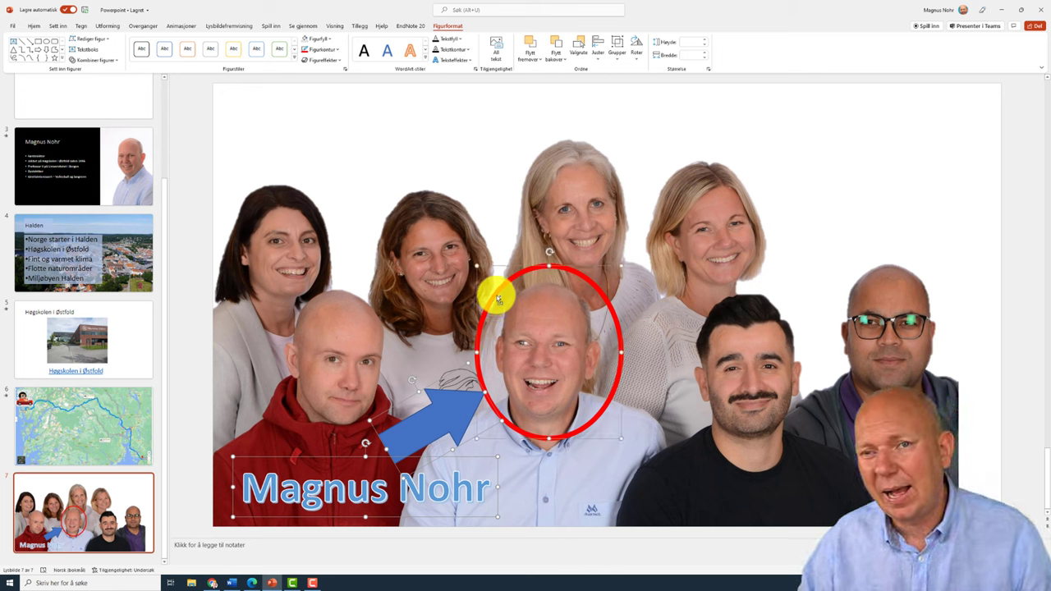
Apply the Fly inn entrance animation to all objects on the slide
key(ctrl+a)
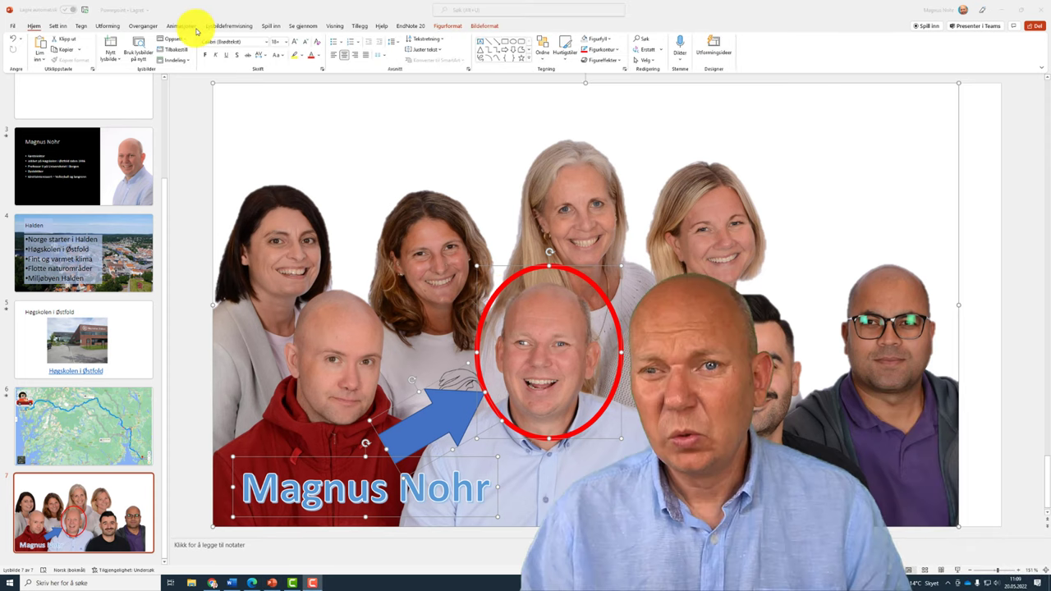
click(184, 26)
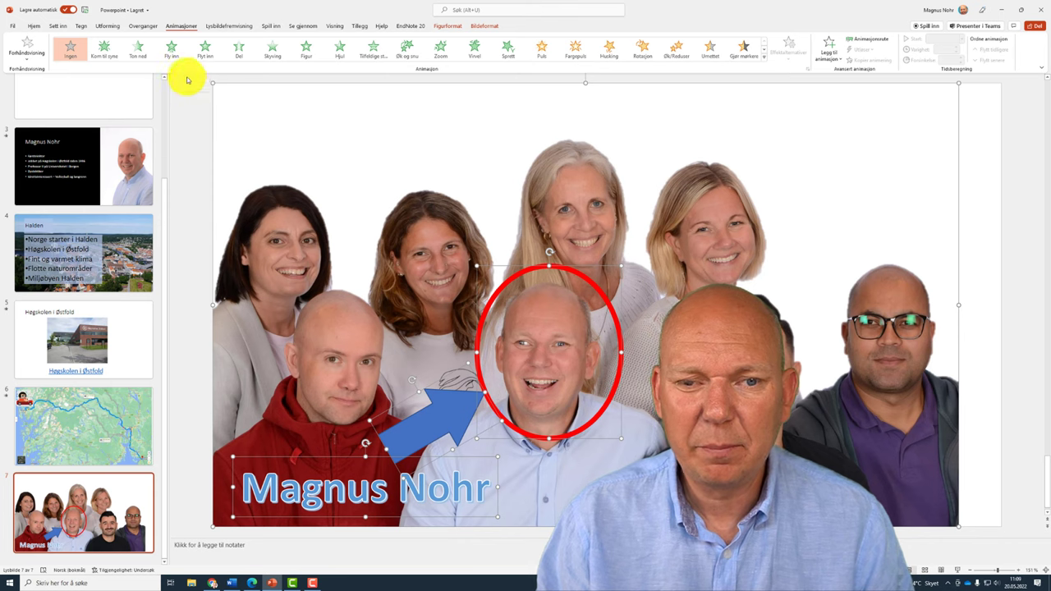
click(176, 53)
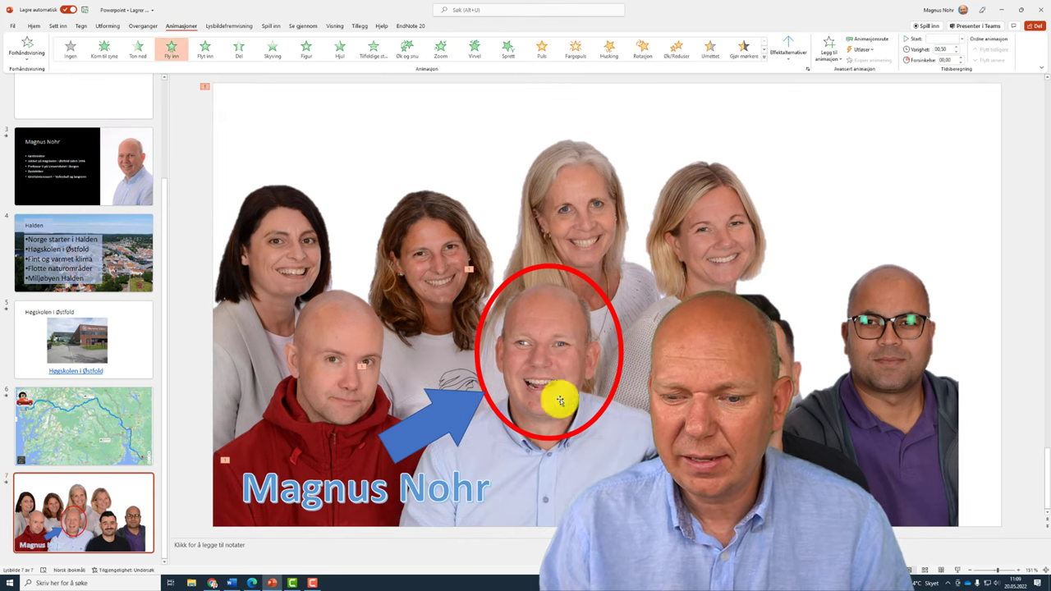
Set the ellipse, arrow and Magnus Nohr label animations to start With Previous
click(551, 327)
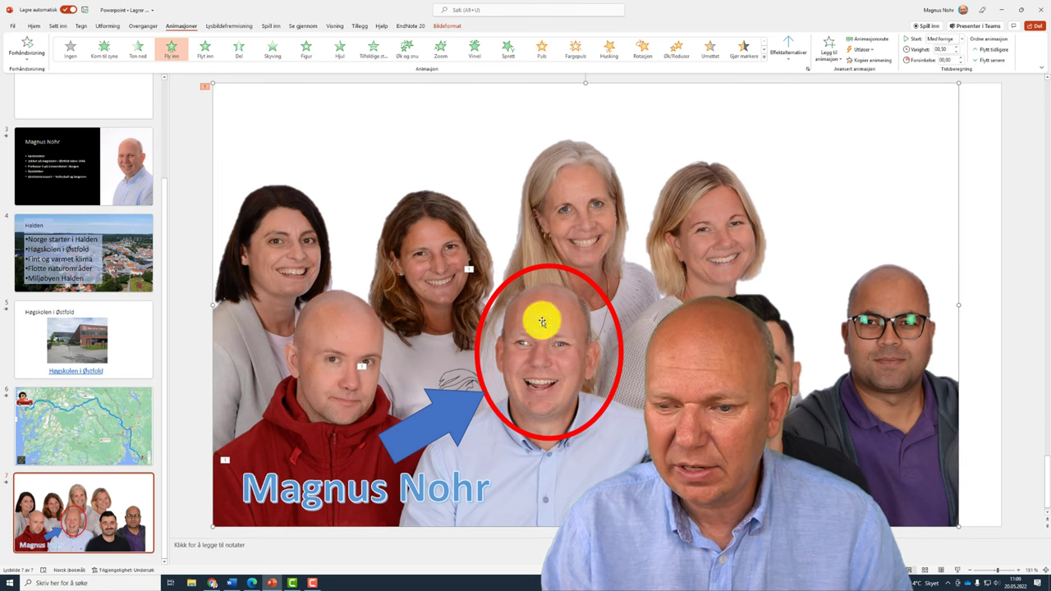
click(514, 278)
shift+click(443, 403)
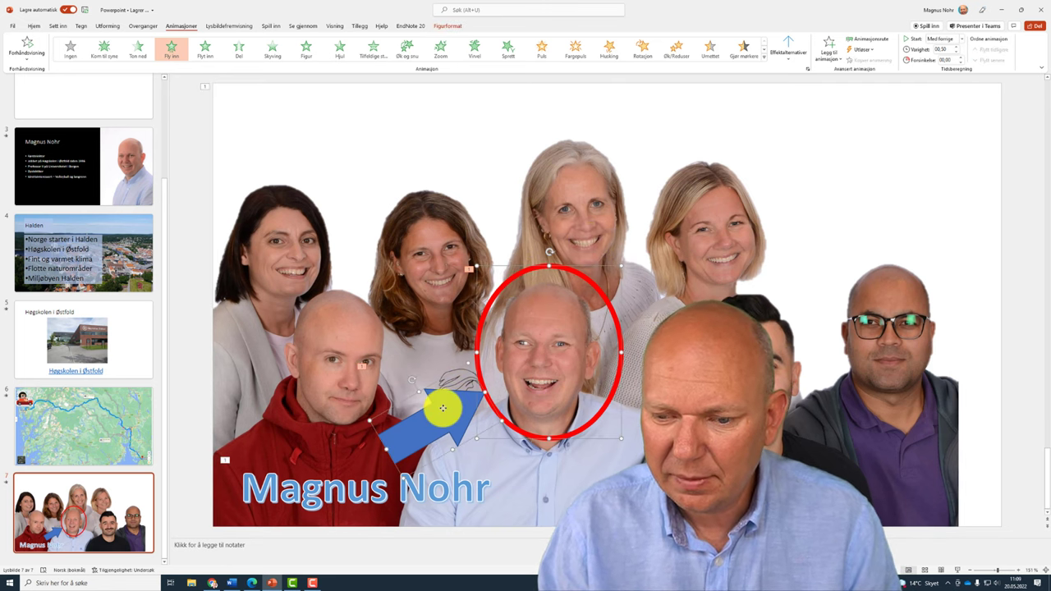
shift+click(353, 497)
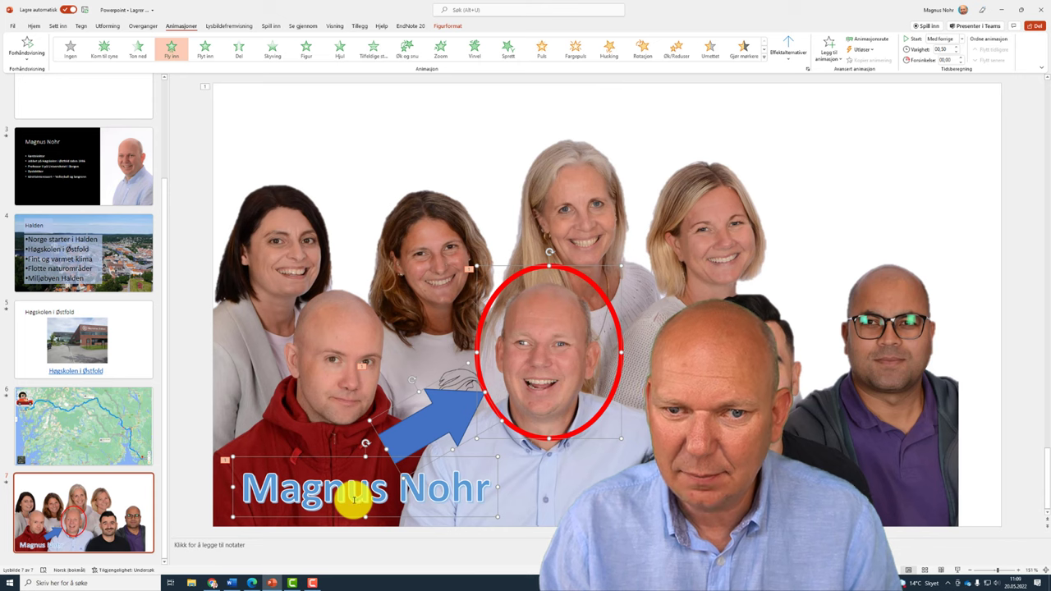
click(956, 40)
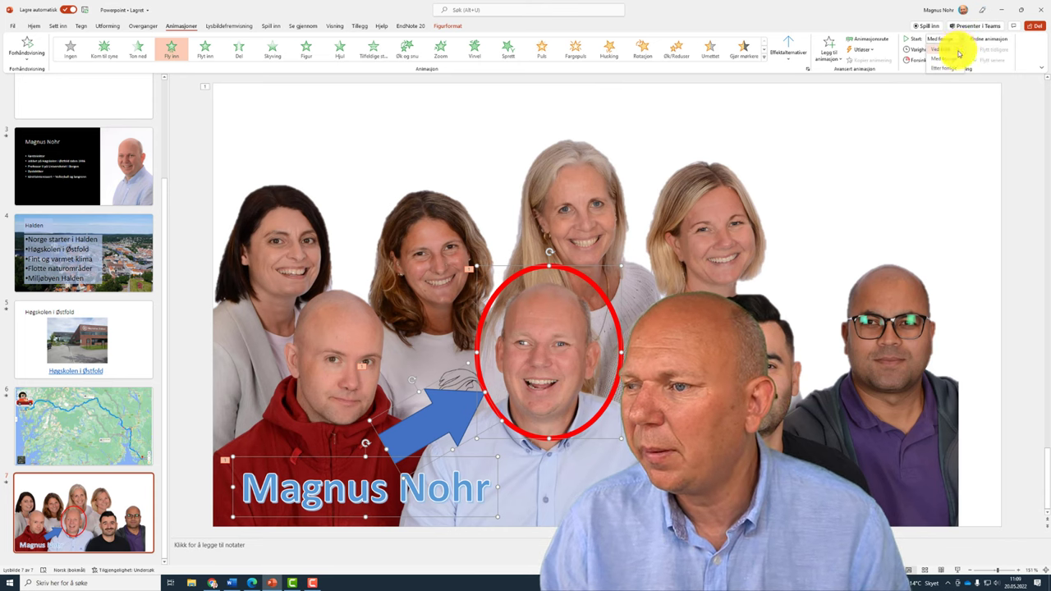
click(958, 60)
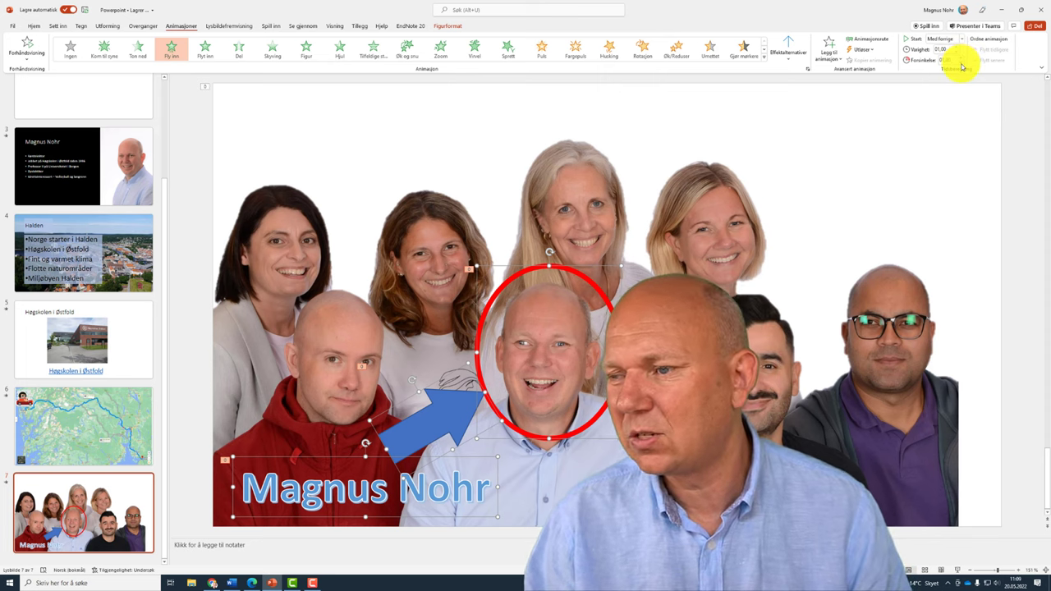
click(960, 573)
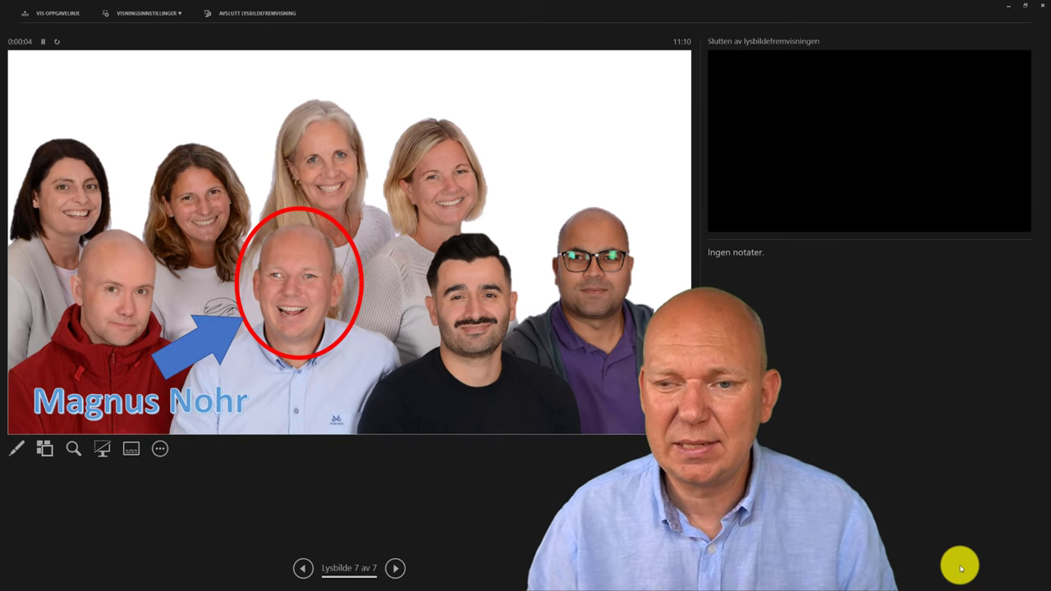
key(Escape)
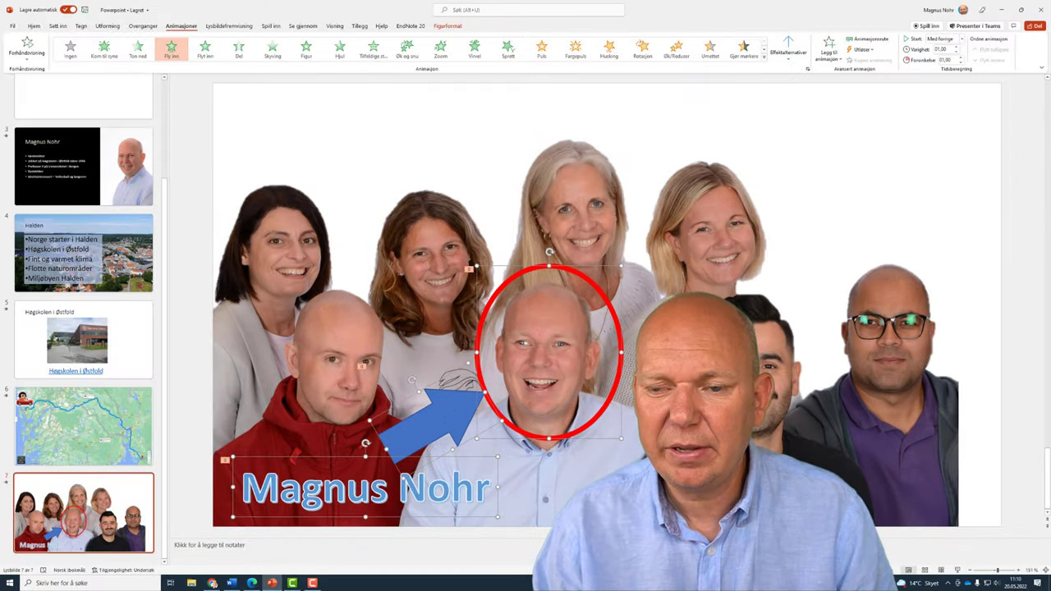
click(435, 199)
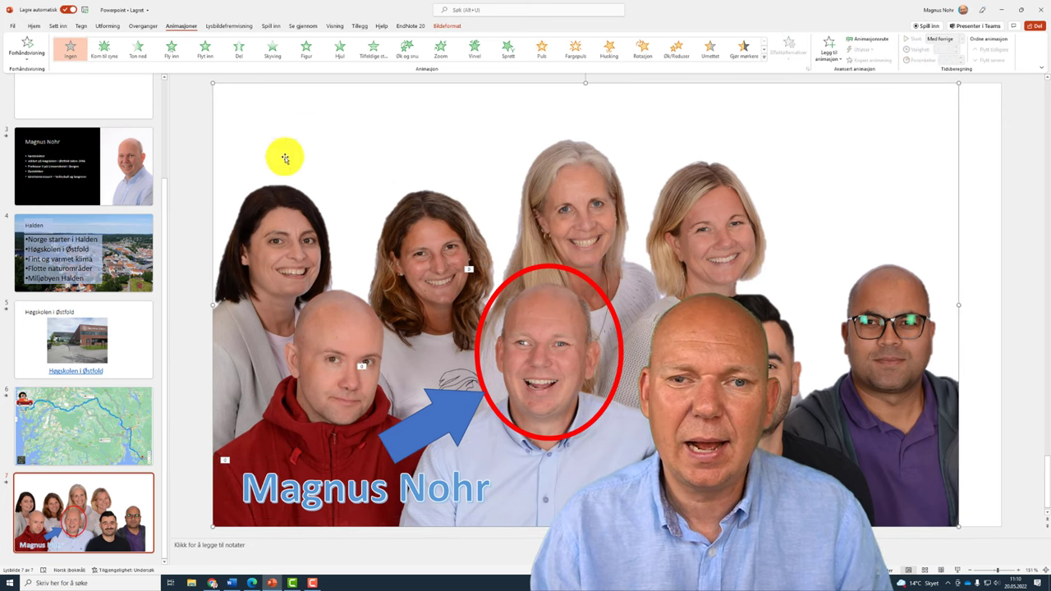
Use the accessibility checker to add slide 7's missing title and type 'Klassebilde'
click(301, 26)
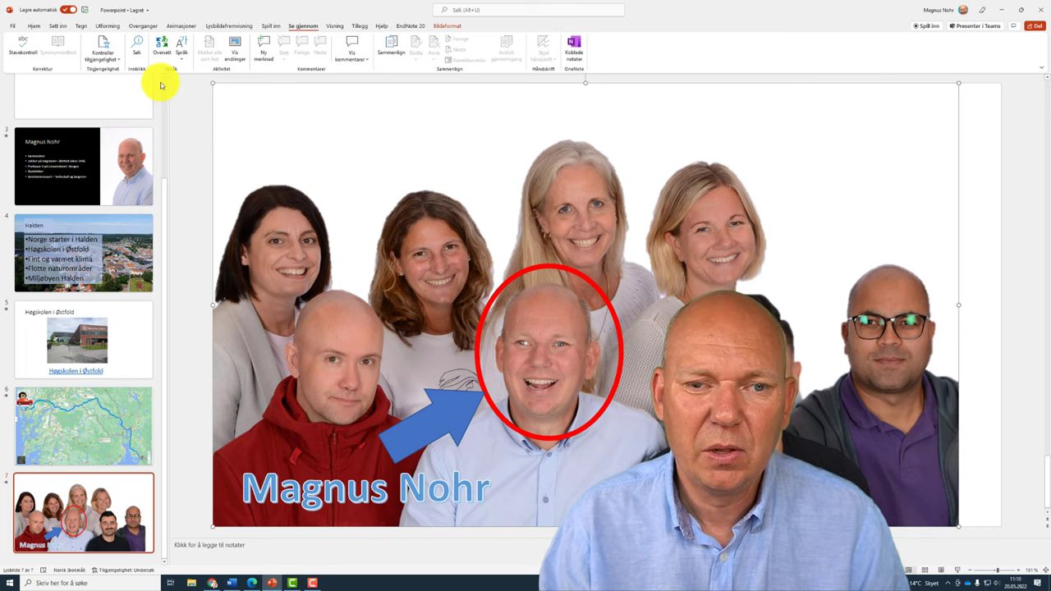
click(102, 46)
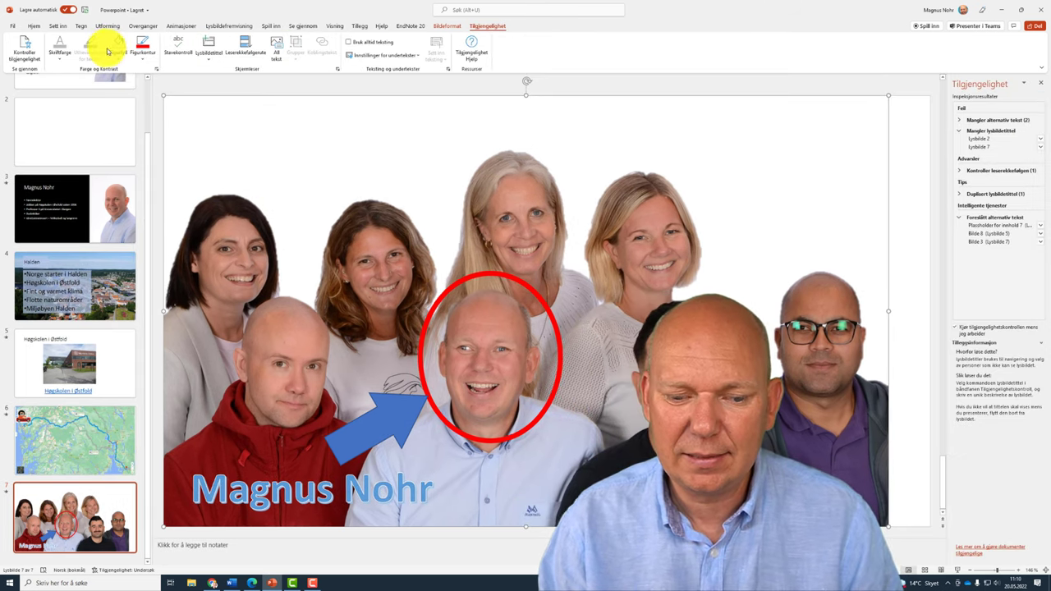
click(989, 146)
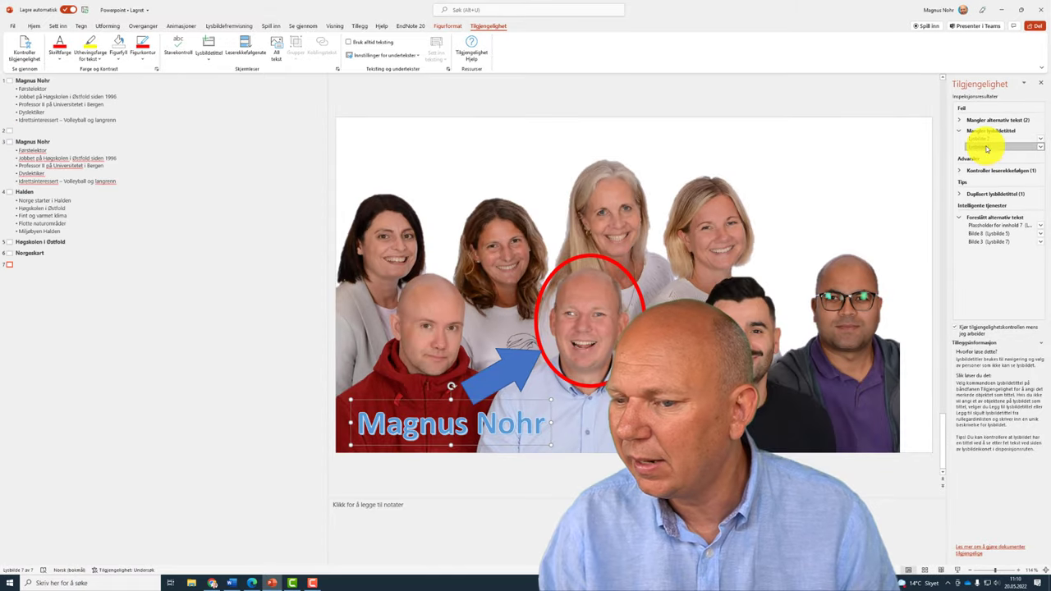
click(1041, 147)
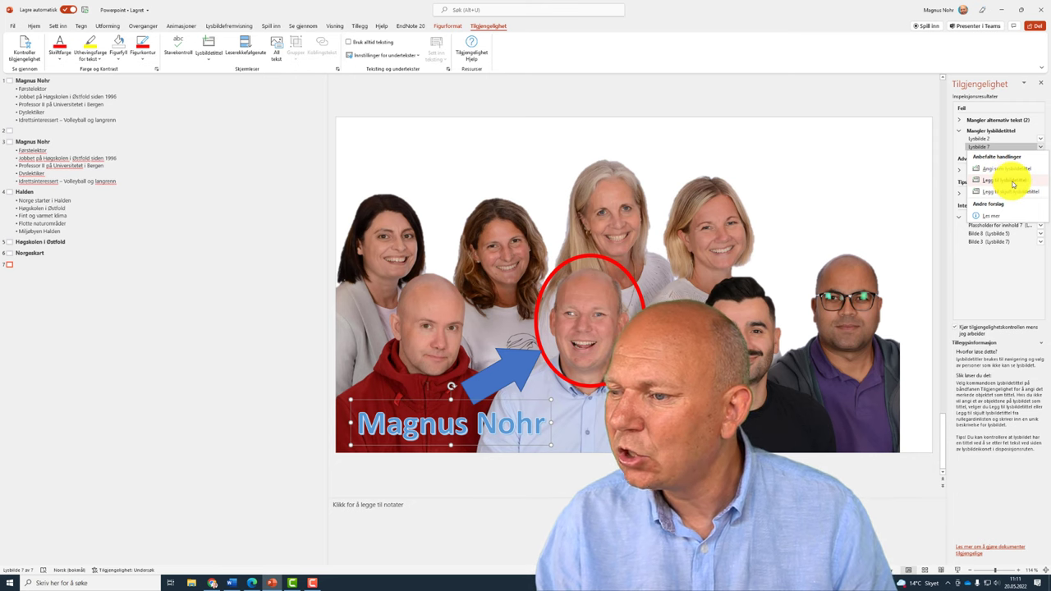
click(1014, 182)
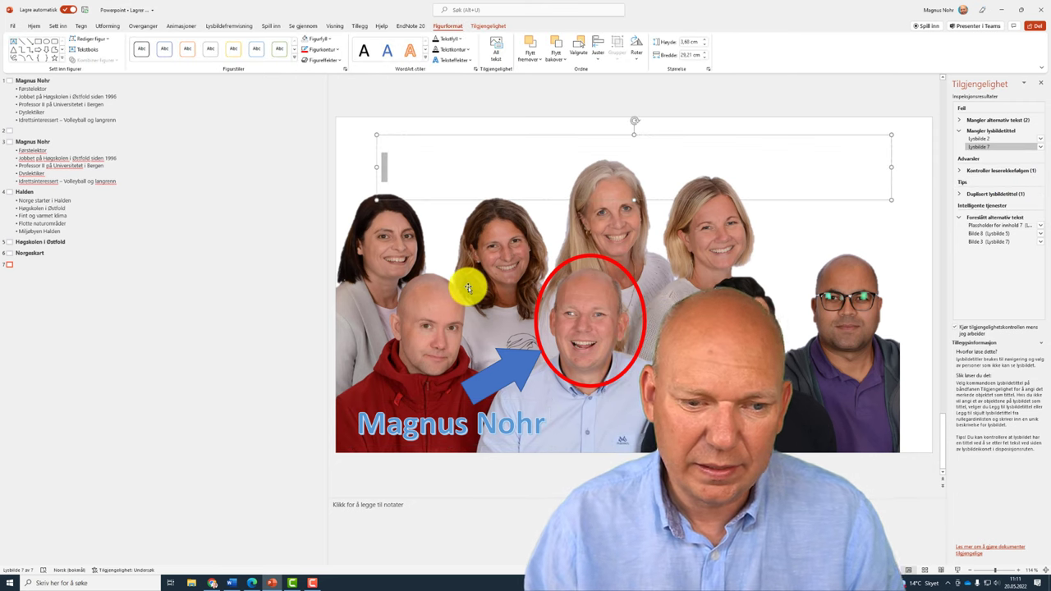
text(Kla)
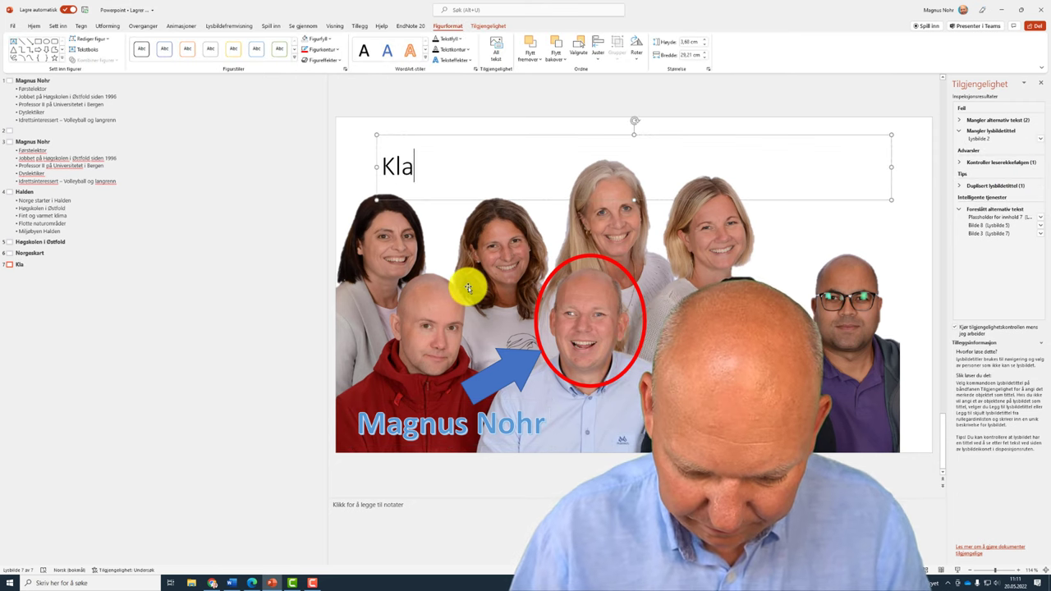